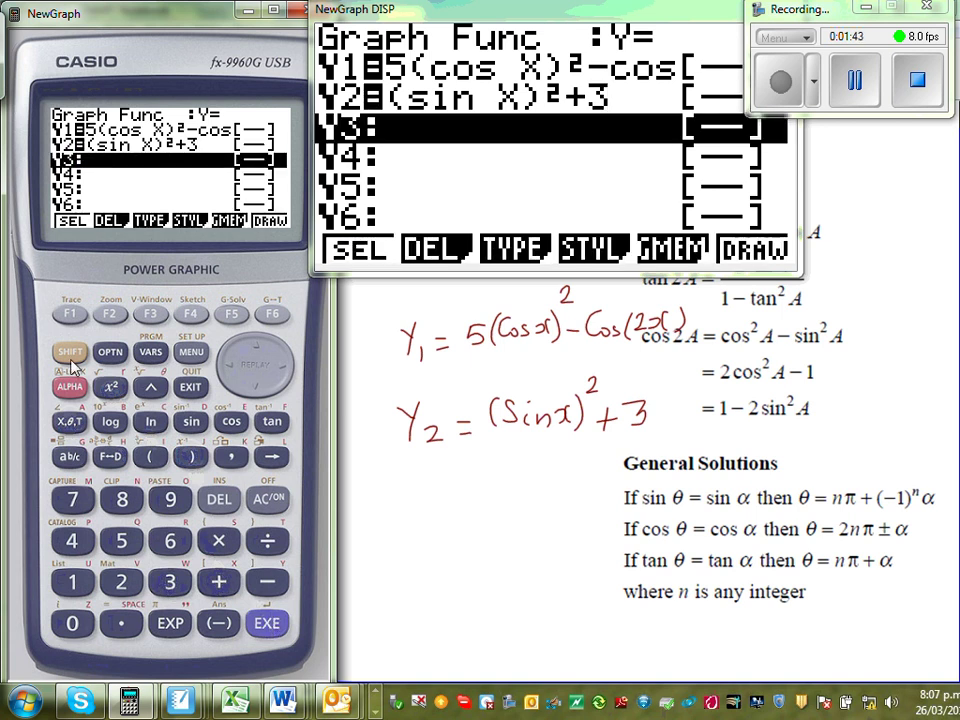
Set the V-Window Ymin to -5 and draw the graphs of Y1 and Y2.
left_click(158, 318)
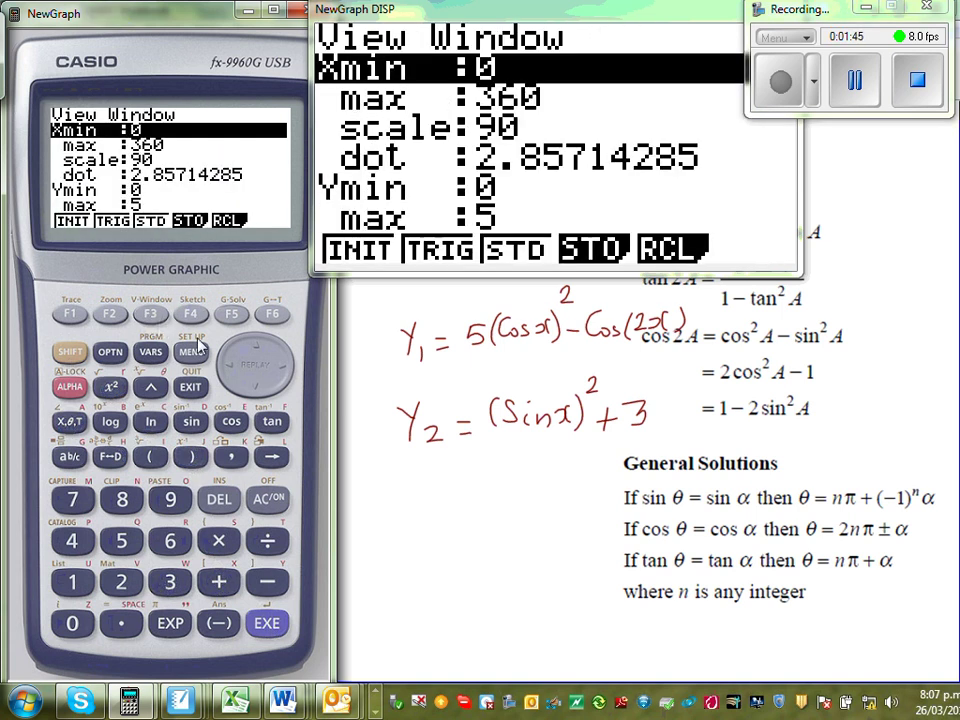
left_click(259, 394)
left_click(259, 394)
left_click(261, 398)
left_click(261, 398)
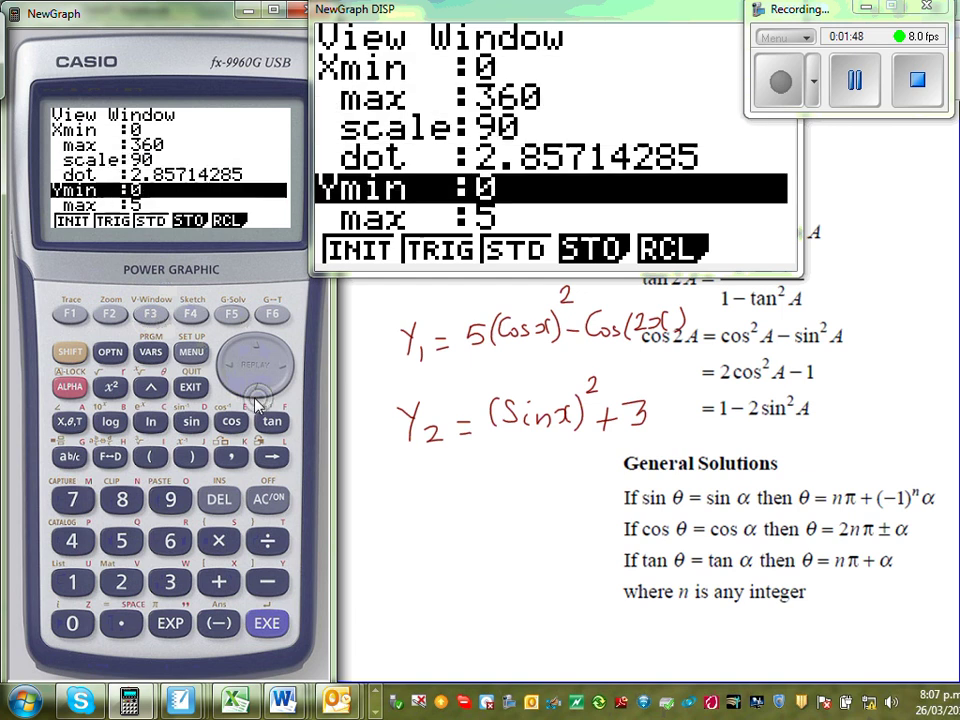
left_click(267, 586)
left_click(121, 541)
left_click(266, 622)
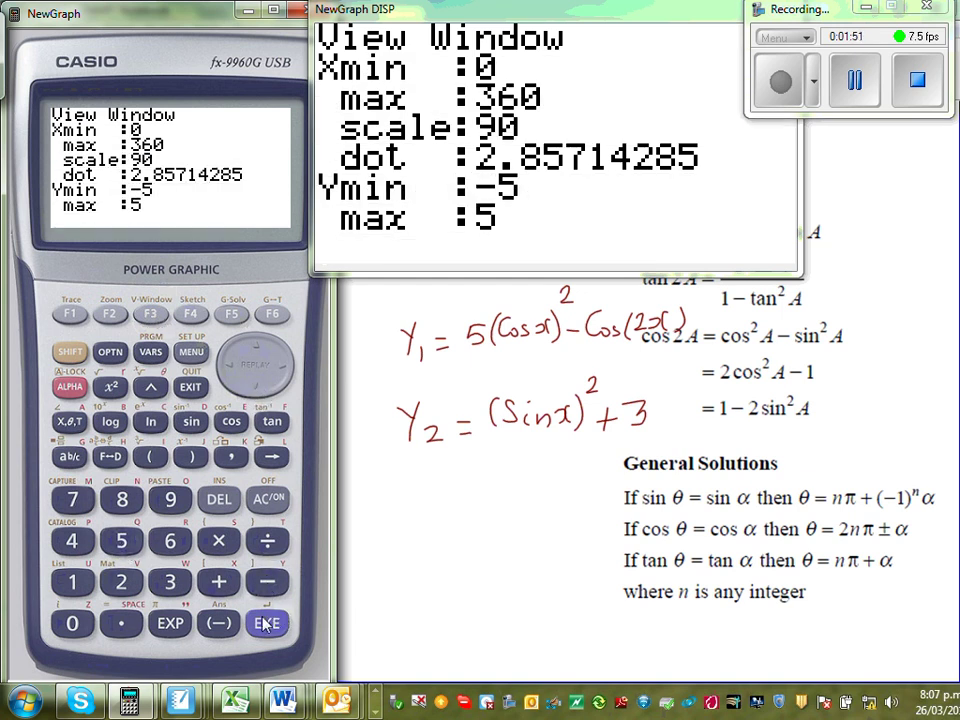
left_click(268, 624)
left_click(268, 622)
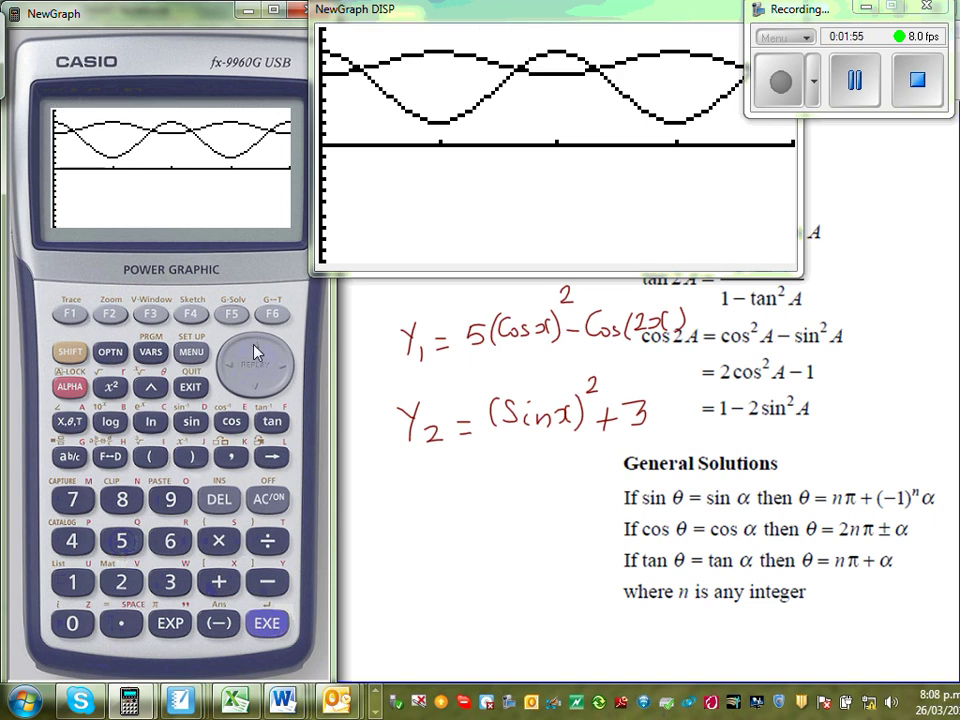
Change the V-Window y-range to 0 to 6 and redraw both graphs.
left_click(72, 352)
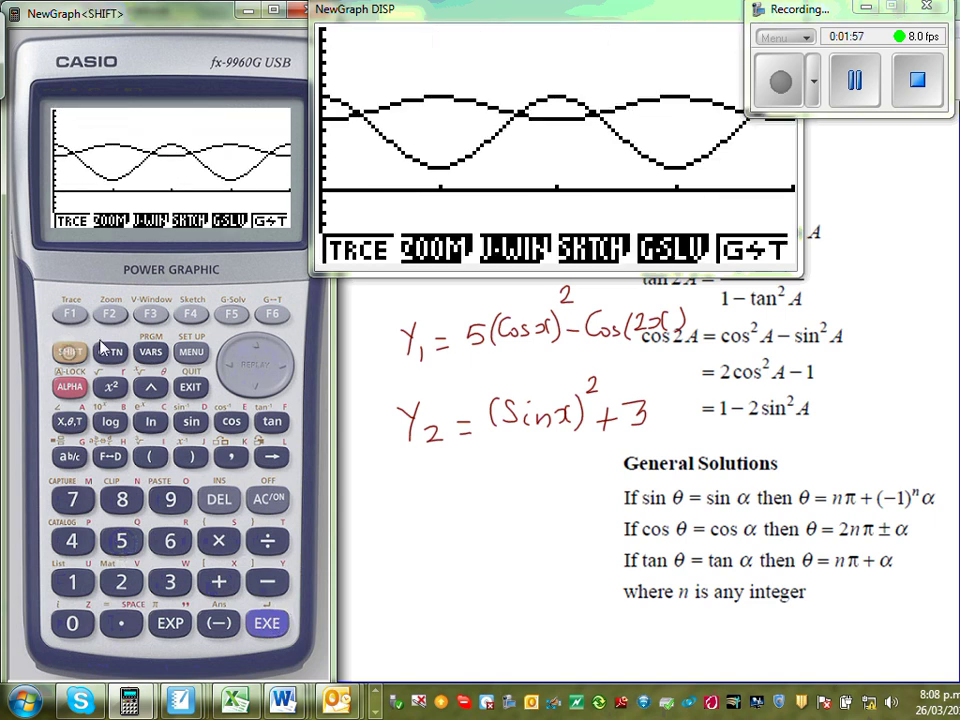
left_click(152, 315)
left_click(256, 394)
left_click(256, 394)
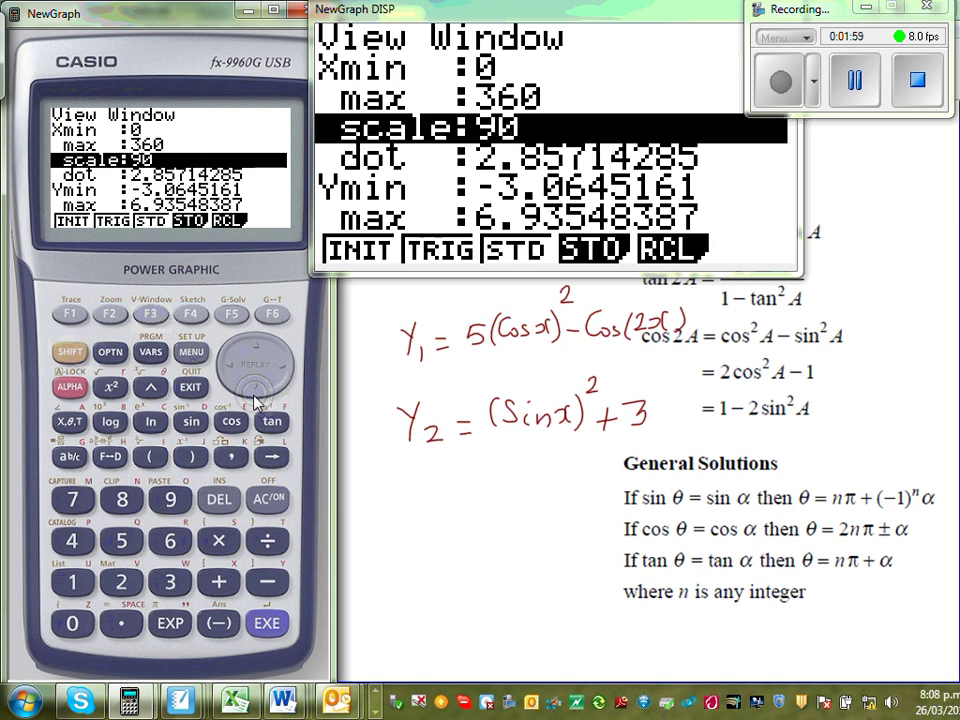
left_click(256, 394)
left_click(256, 394)
left_click(72, 625)
left_click(267, 623)
left_click(170, 541)
left_click(267, 623)
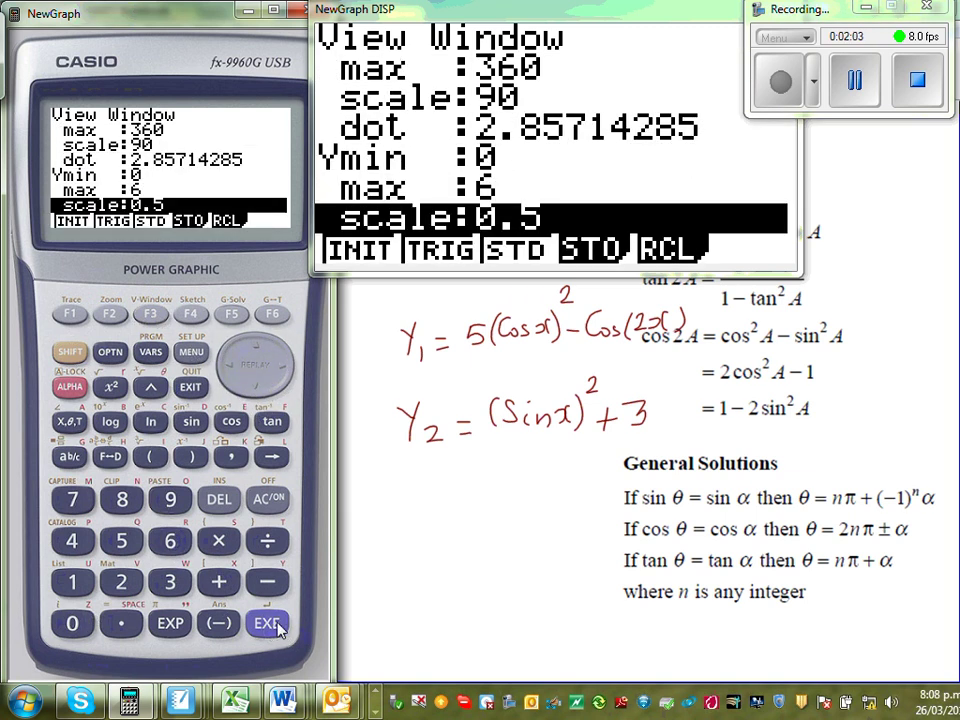
left_click(268, 623)
left_click(268, 623)
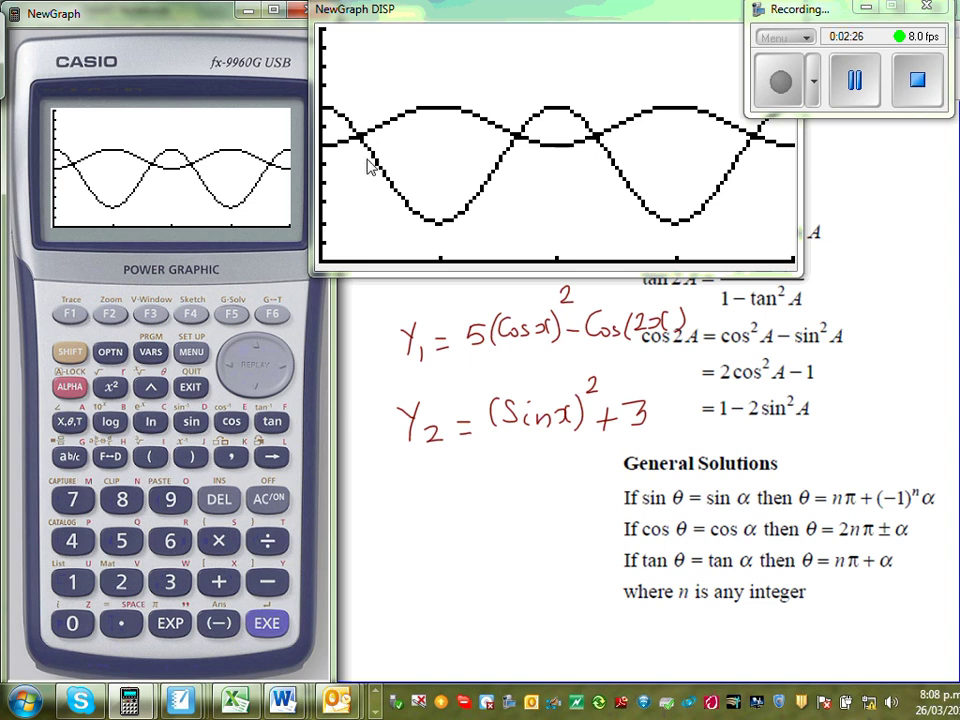
left_click(232, 315)
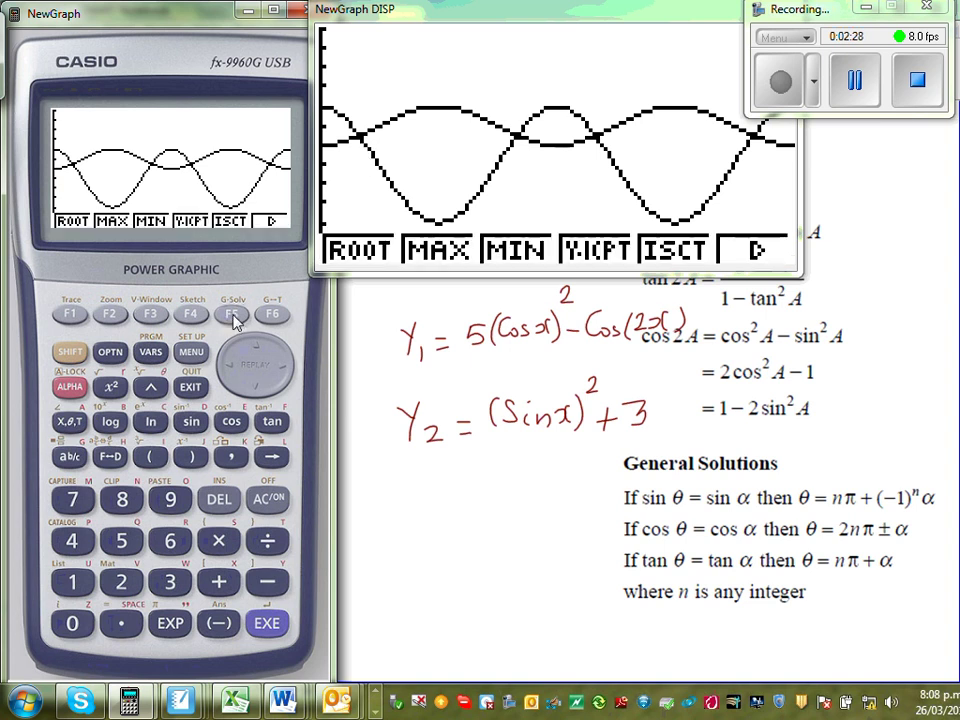
Step through the intersections at x = 30, 150, 210 and 330, each at y = 3.25.
left_click(232, 315)
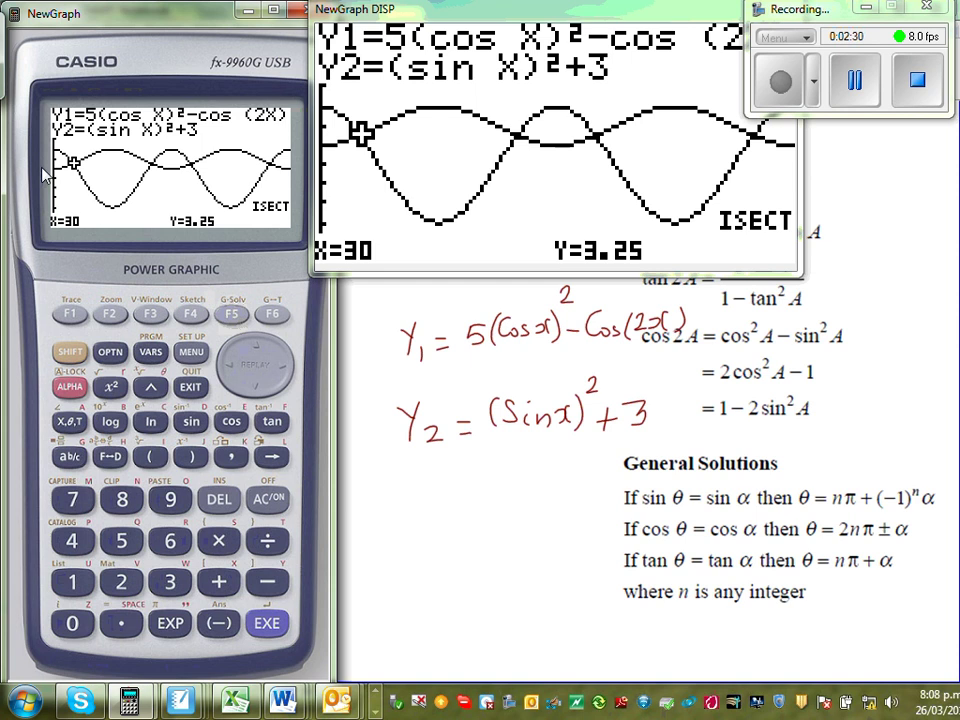
left_click(289, 374)
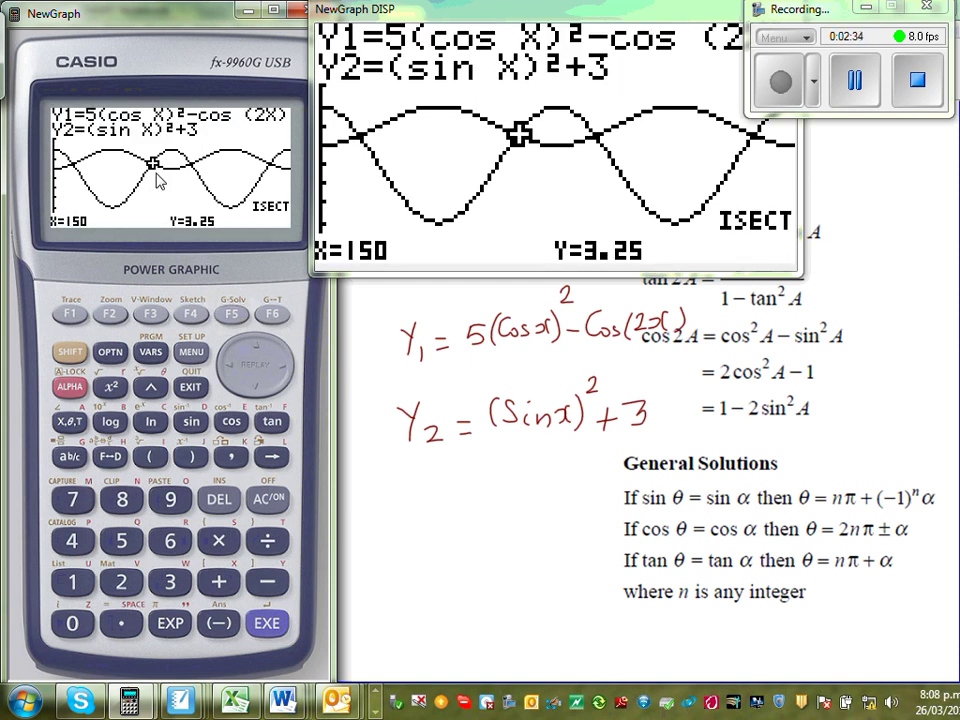
left_click(286, 375)
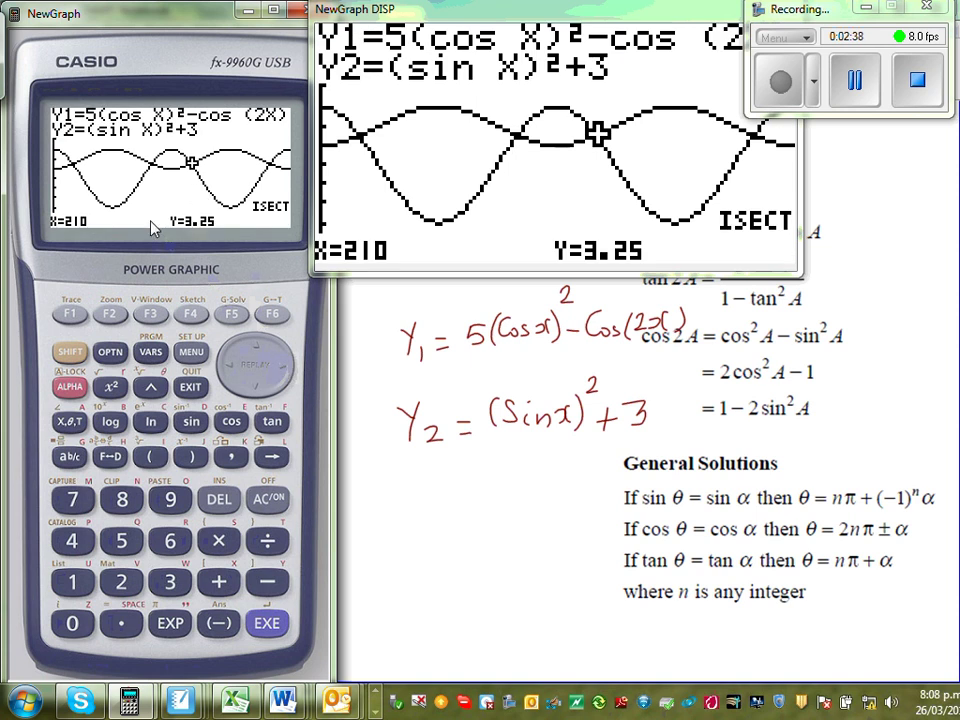
left_click(284, 373)
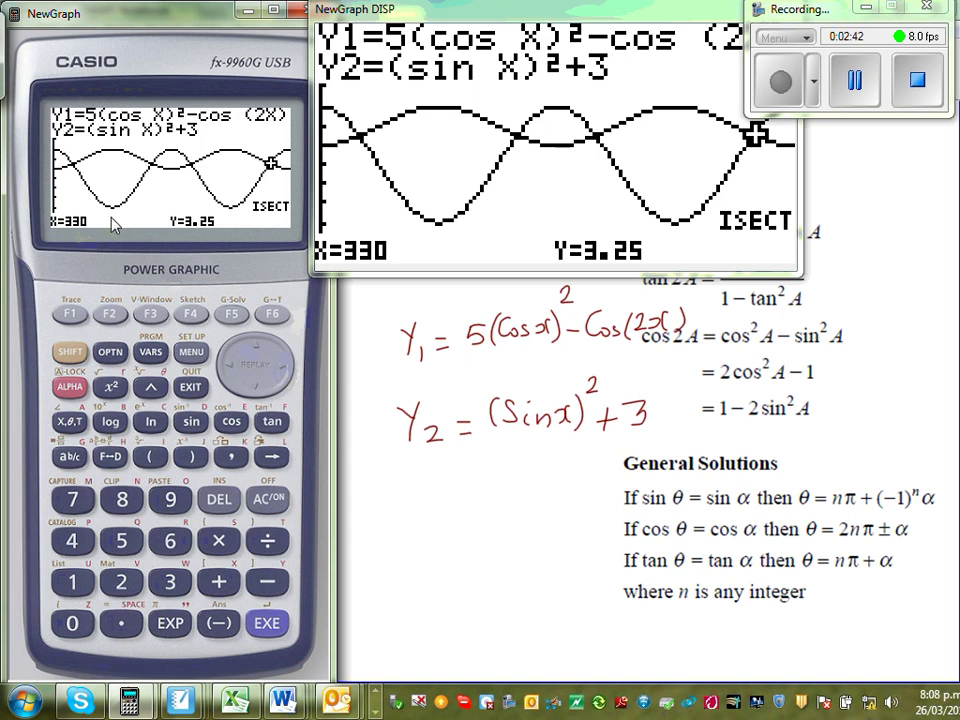
left_click(232, 371)
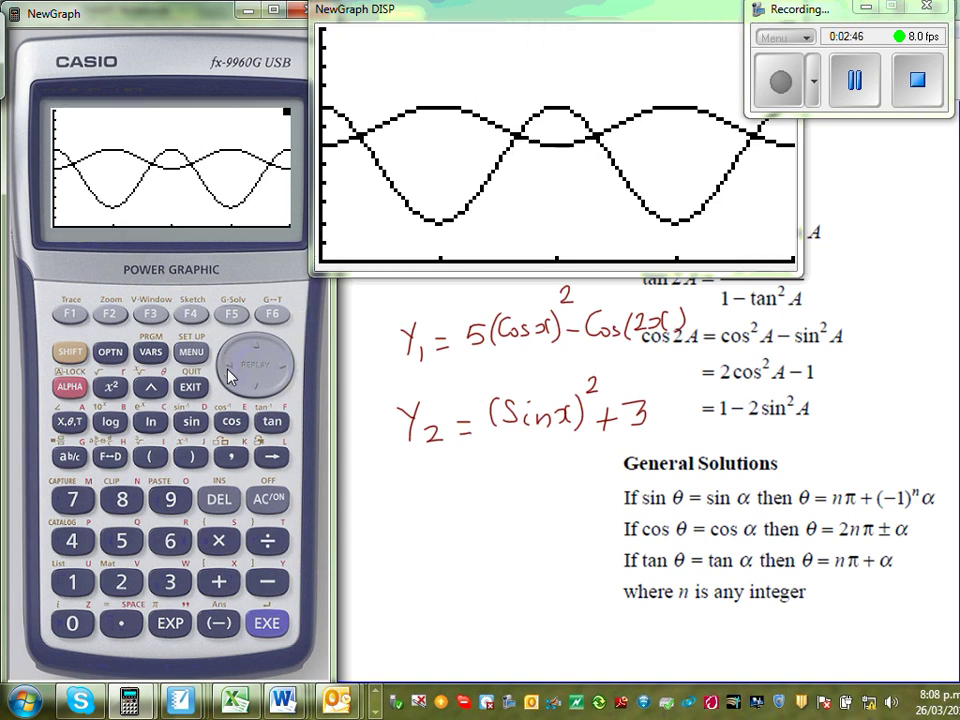
left_click(228, 375)
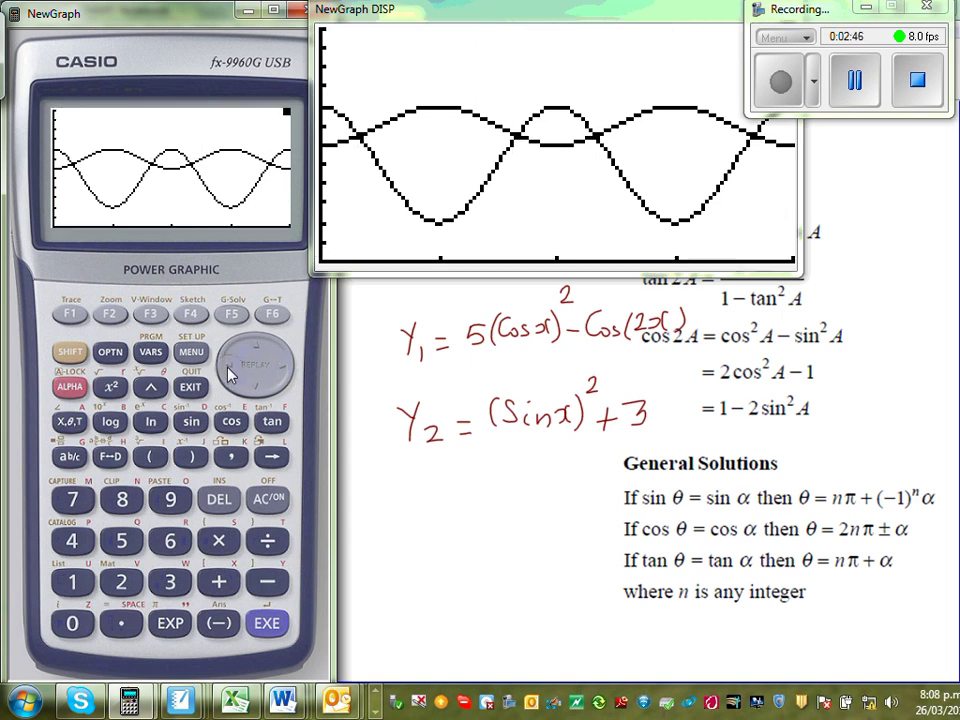
left_click(284, 373)
left_click(287, 373)
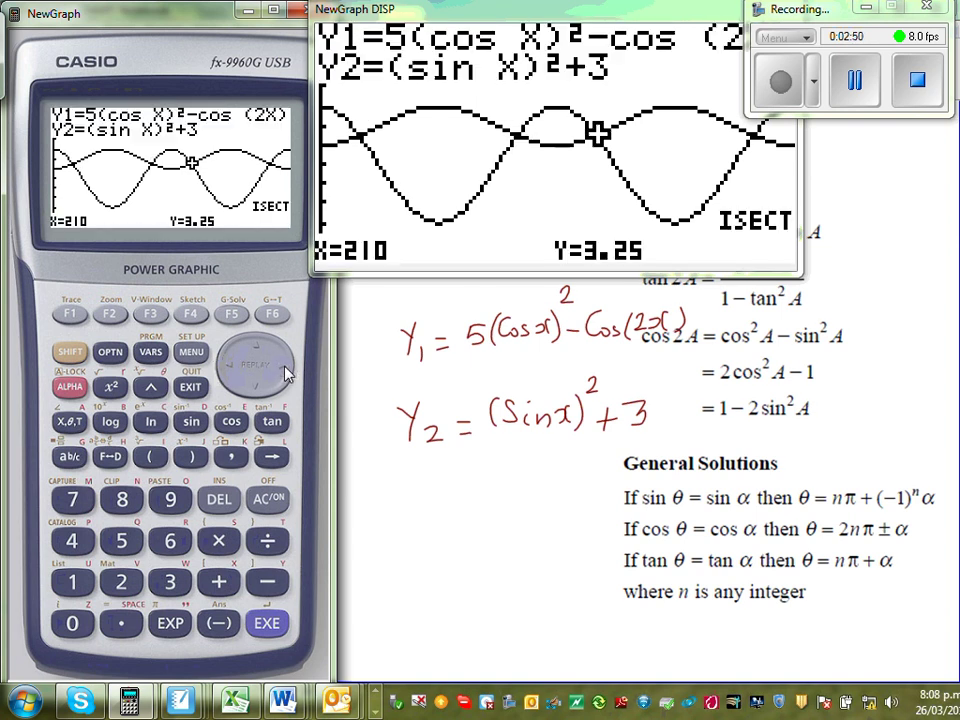
left_click(287, 373)
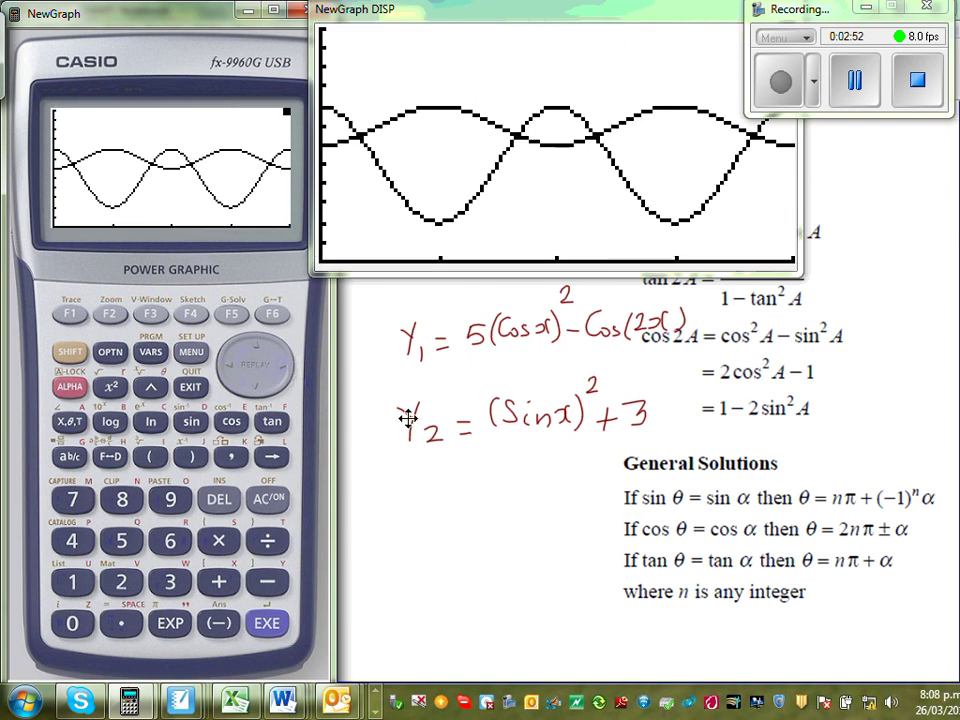
Return to SMART Notebook and erase the stray pen mark below the equation.
left_click(463, 512)
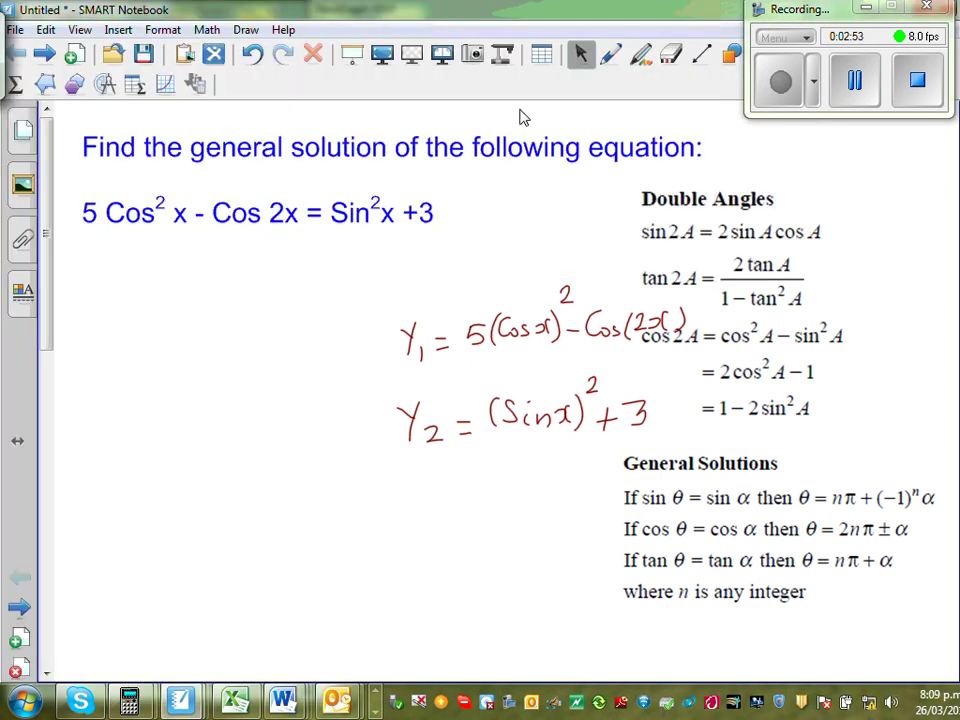
left_click(613, 56)
left_click_drag(85, 270, 95, 269)
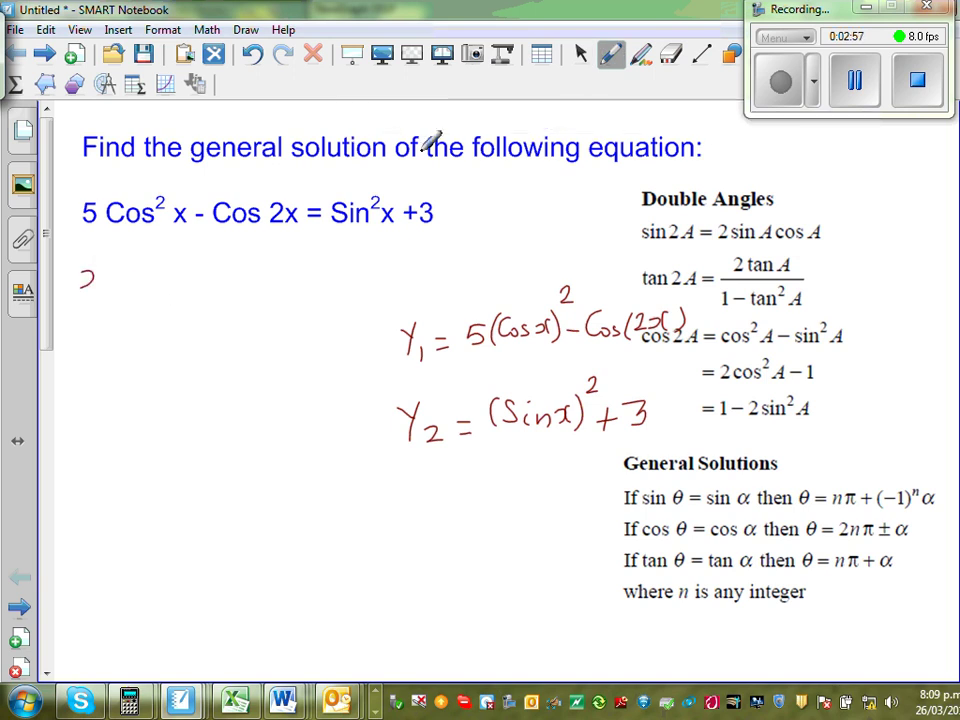
left_click(666, 56)
left_click_drag(82, 268, 90, 280)
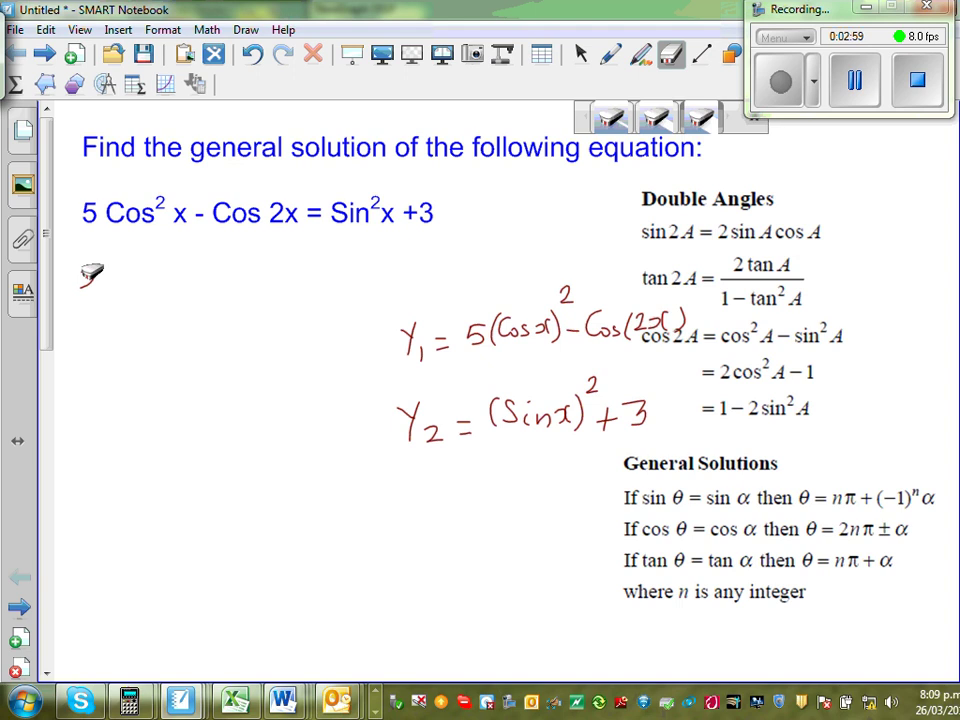
Handwrite the solutions 30°, 150°, 210°, 330° under the equation and box them.
left_click(611, 56)
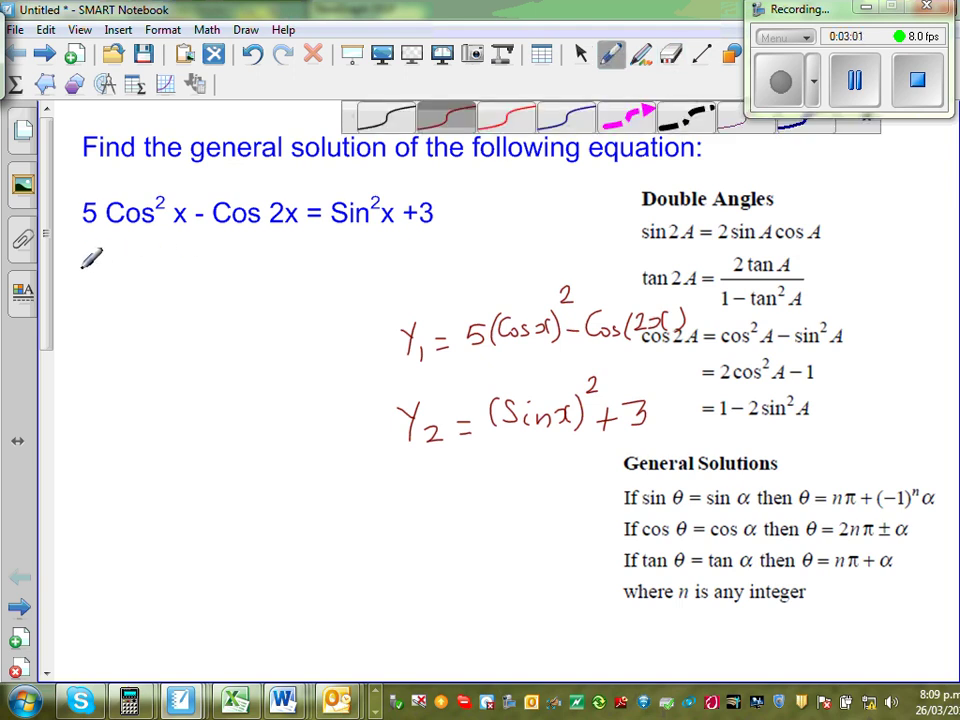
mouse_move(84, 266)
left_mouse_down()
mouse_move(114, 280)
mouse_move(124, 252)
mouse_move(176, 278)
mouse_move(188, 257)
mouse_move(219, 268)
mouse_move(220, 280)
mouse_move(235, 267)
mouse_move(253, 279)
mouse_move(251, 260)
mouse_move(262, 256)
mouse_move(275, 277)
mouse_move(296, 262)
mouse_move(285, 283)
mouse_move(303, 266)
mouse_move(317, 285)
mouse_move(337, 257)
left_mouse_up()
mouse_move(70, 243)
left_mouse_down()
mouse_move(81, 313)
mouse_move(207, 306)
mouse_move(345, 291)
mouse_move(359, 238)
mouse_move(72, 243)
left_mouse_up()
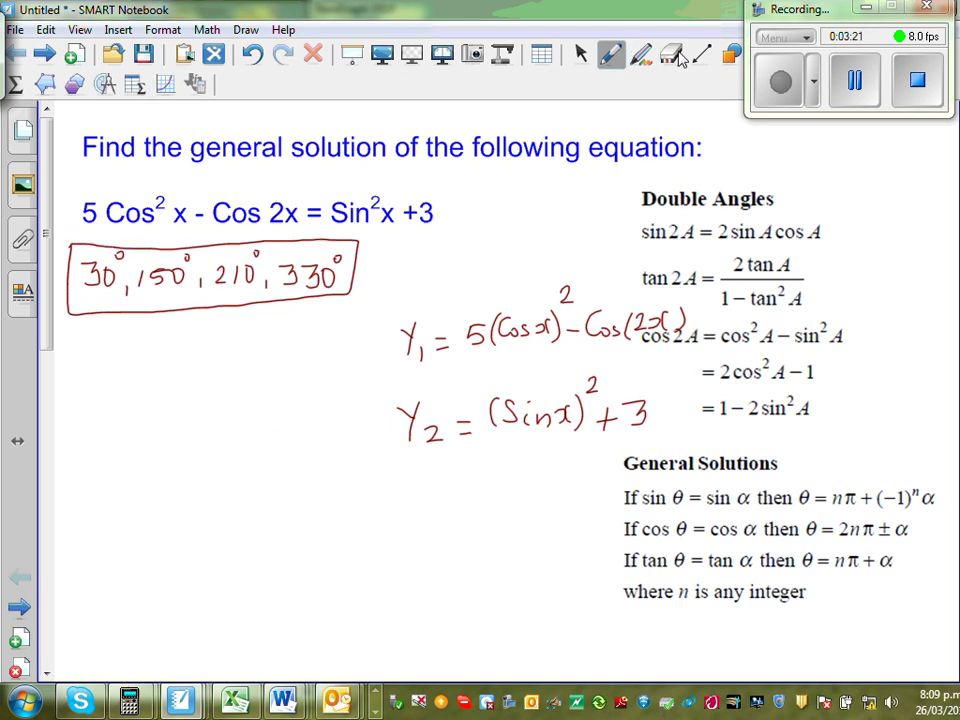
left_click(669, 55)
Erase the Y1 and Y2 expressions, tick the sin general solution and underline the cos one.
mouse_move(649, 353)
left_mouse_down()
mouse_move(571, 383)
mouse_move(496, 353)
mouse_move(506, 443)
left_mouse_up()
left_click(611, 55)
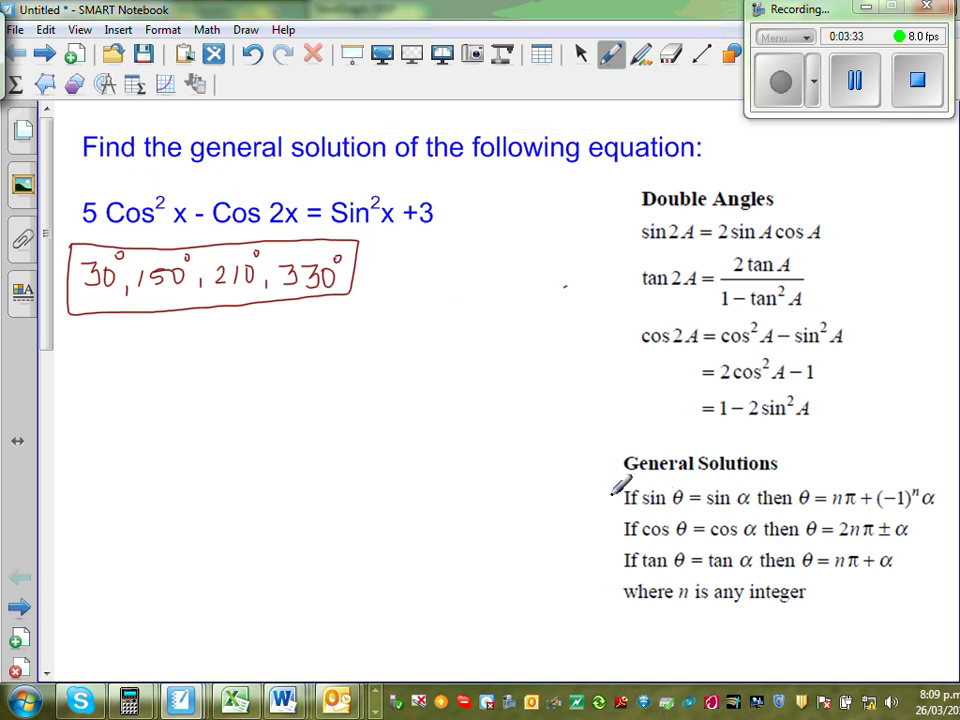
left_click_drag(611, 495, 629, 487)
left_click_drag(626, 540, 913, 546)
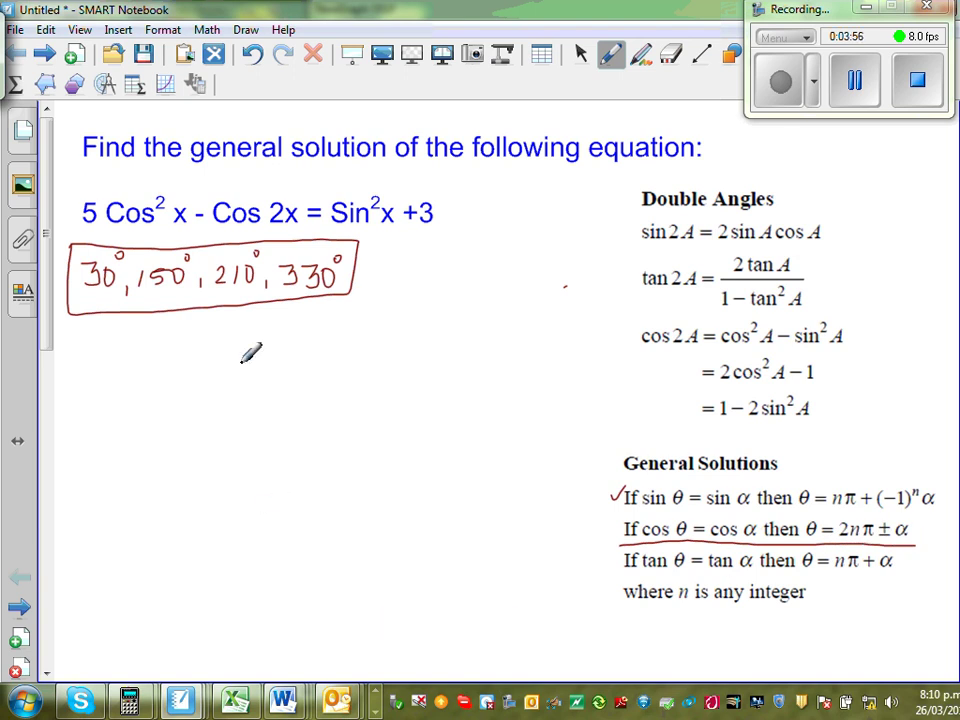
Underline 2x in the equation, tick and underline 2cos²A − 1, and begin writing Sin².
left_click_drag(268, 229, 298, 229)
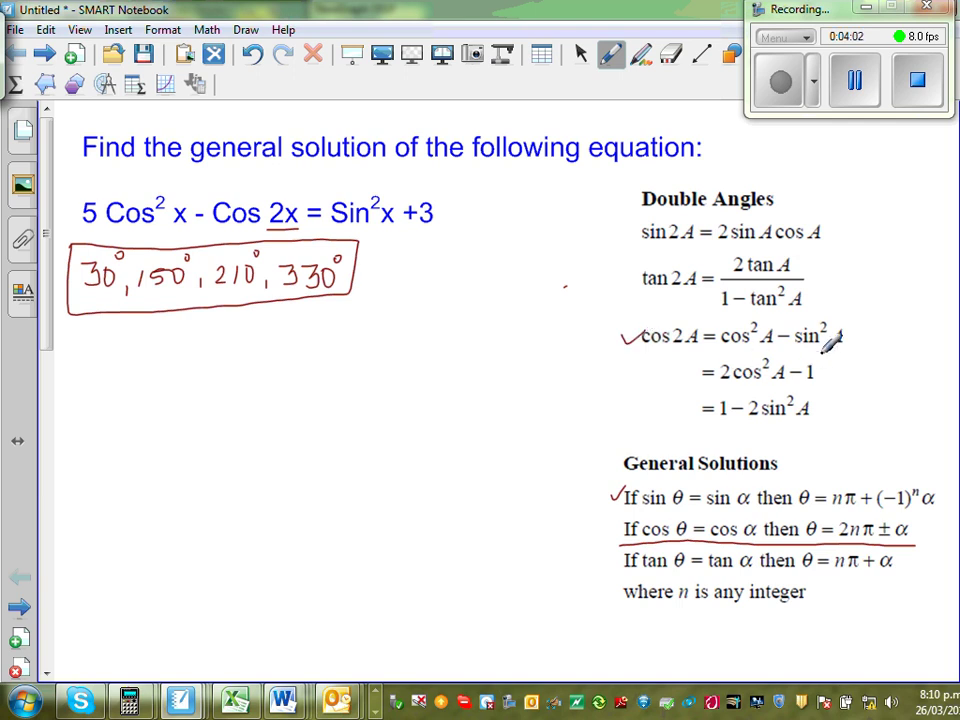
left_click_drag(824, 368, 850, 361)
left_click_drag(720, 383, 820, 382)
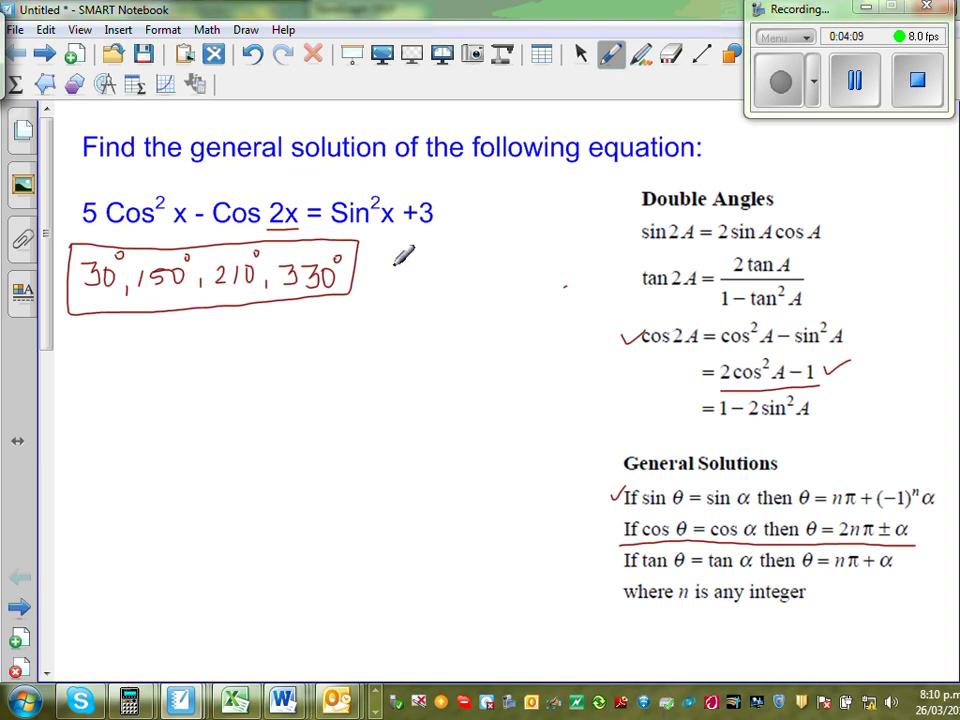
mouse_move(646, 613)
left_mouse_down()
mouse_move(650, 637)
mouse_move(675, 646)
mouse_move(697, 627)
mouse_move(704, 648)
mouse_move(745, 635)
left_mouse_up()
Finish Sin²x = 1 − Cos²x and write 5Cos²x − 2Cos²x + 1 = 1 − Cos²x + 3.
mouse_move(727, 647)
left_mouse_down()
mouse_move(798, 625)
mouse_move(803, 638)
mouse_move(827, 640)
mouse_move(837, 620)
mouse_move(847, 638)
mouse_move(867, 616)
mouse_move(889, 639)
left_mouse_up()
left_click_drag(889, 625, 877, 641)
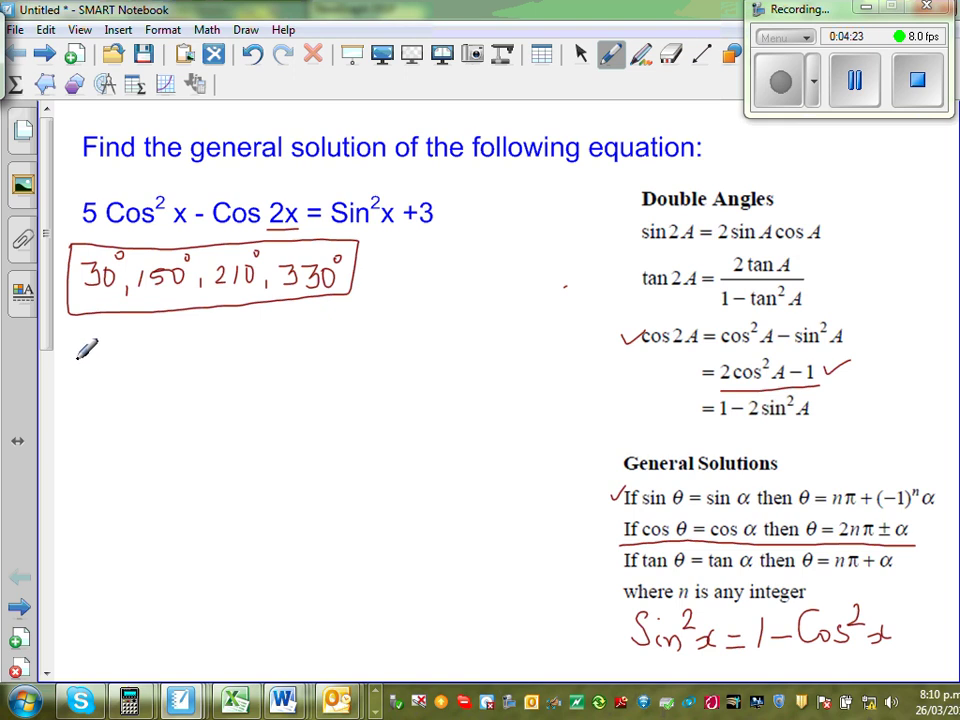
left_click_drag(67, 355, 65, 372)
mouse_move(67, 354)
left_mouse_down()
mouse_move(79, 351)
mouse_move(102, 372)
mouse_move(111, 361)
mouse_move(119, 372)
left_mouse_up()
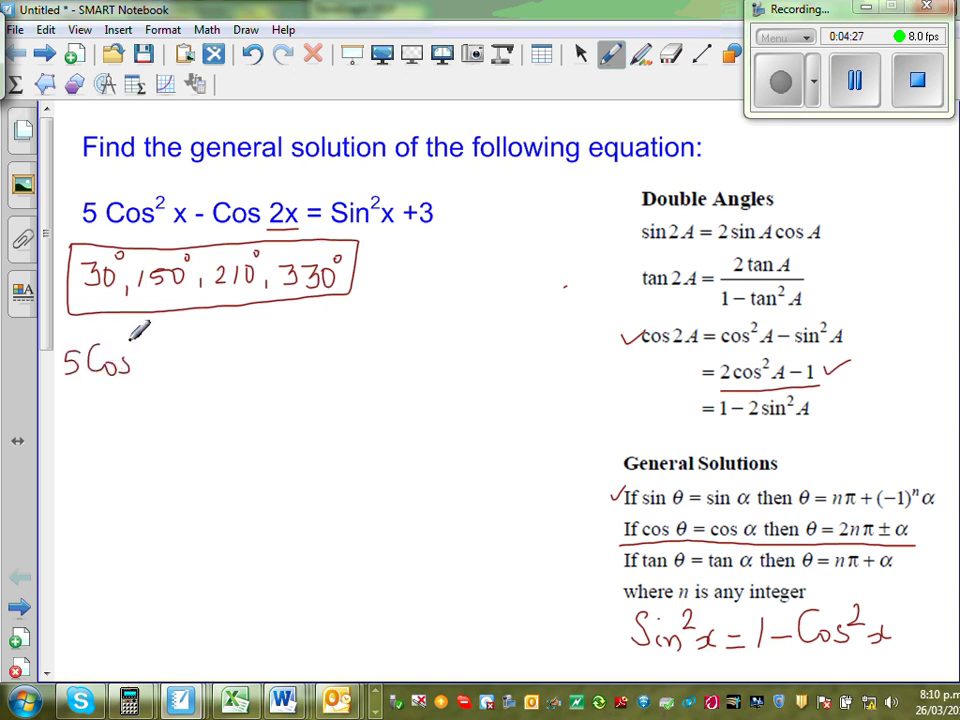
left_click_drag(132, 327, 162, 370)
mouse_move(161, 352)
left_mouse_down()
mouse_move(148, 371)
mouse_move(198, 364)
left_mouse_up()
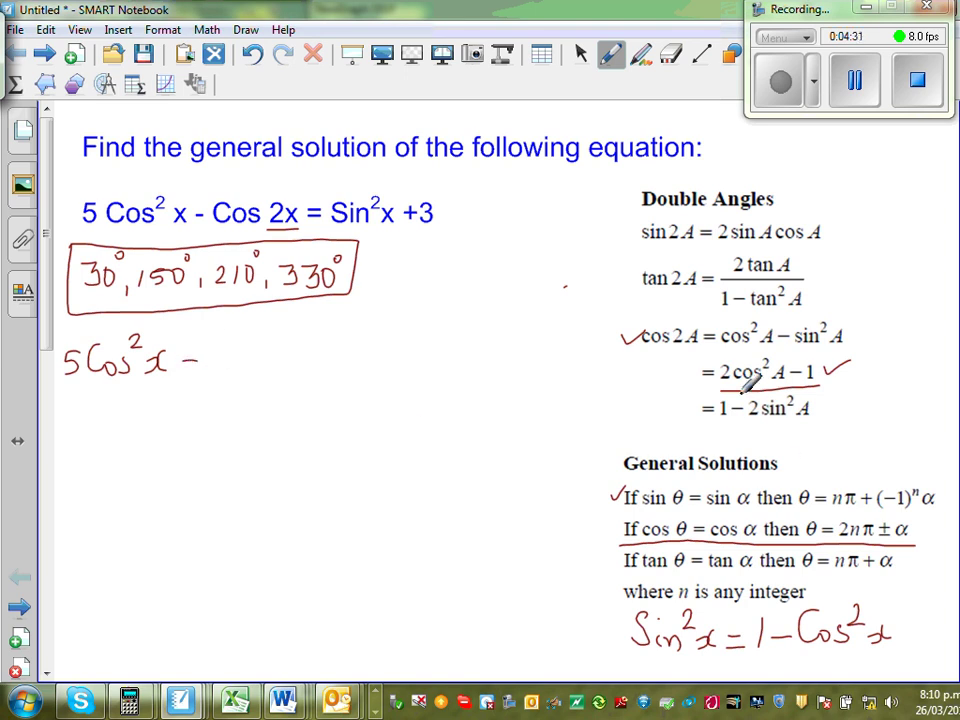
mouse_move(208, 345)
left_mouse_down()
mouse_move(225, 367)
mouse_move(249, 368)
mouse_move(258, 357)
mouse_move(262, 367)
mouse_move(282, 349)
mouse_move(296, 368)
mouse_move(333, 356)
mouse_move(325, 366)
mouse_move(342, 368)
left_mouse_up()
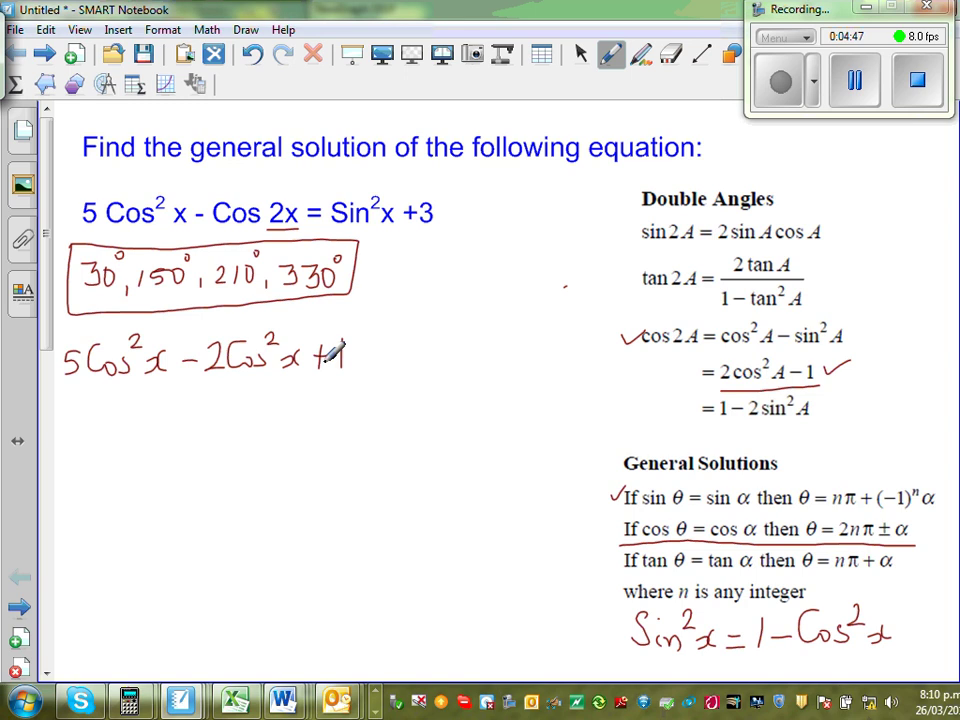
mouse_move(367, 349)
left_mouse_down()
mouse_move(405, 331)
mouse_move(404, 352)
mouse_move(443, 327)
mouse_move(419, 343)
mouse_move(459, 332)
mouse_move(466, 346)
mouse_move(485, 345)
mouse_move(489, 327)
mouse_move(512, 336)
mouse_move(513, 351)
mouse_move(552, 353)
left_mouse_up()
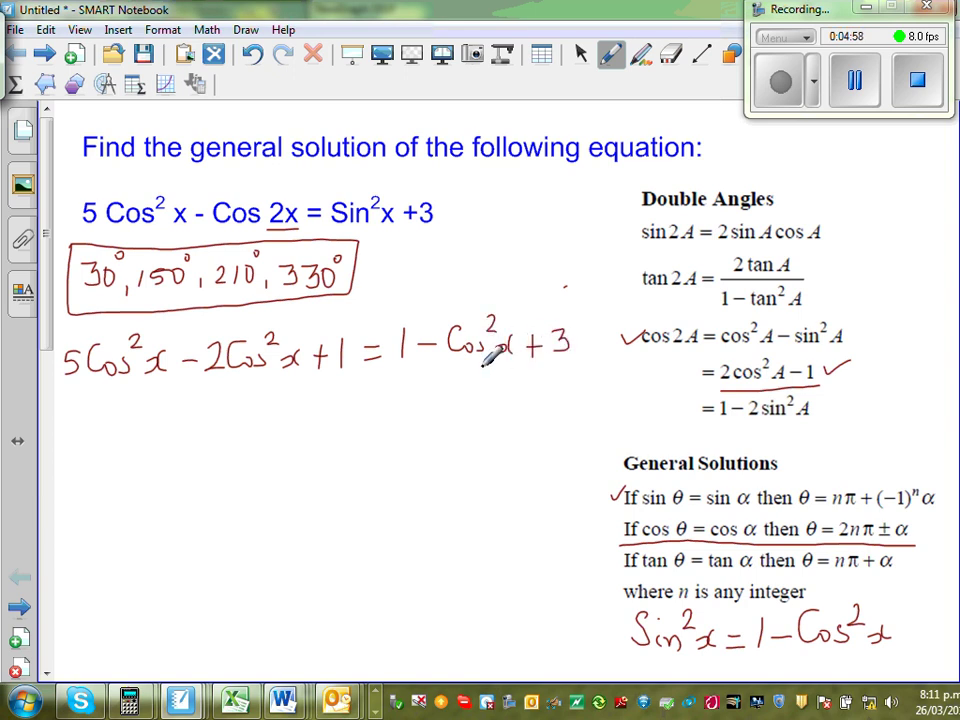
Cross out the matching 1s on both sides and underline the two Cos²x terms.
left_click_drag(318, 379, 358, 377)
mouse_move(320, 389)
left_mouse_down()
mouse_move(420, 374)
mouse_move(422, 382)
left_mouse_up()
mouse_move(350, 340)
left_mouse_down()
mouse_move(334, 374)
mouse_move(316, 372)
left_mouse_up()
left_click_drag(410, 338, 393, 366)
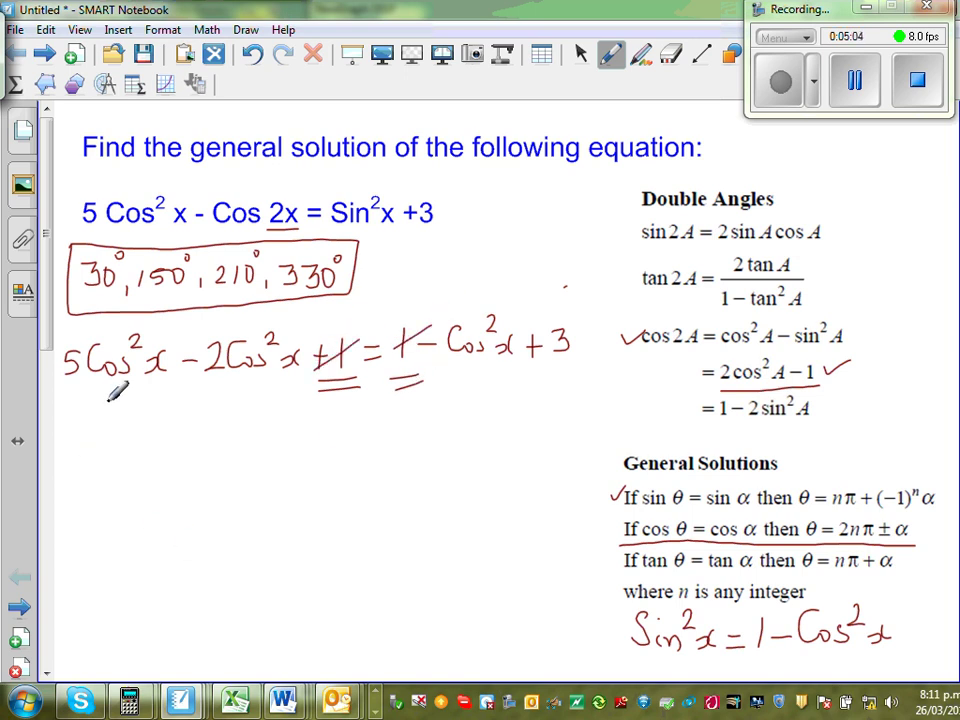
left_click_drag(75, 382, 263, 380)
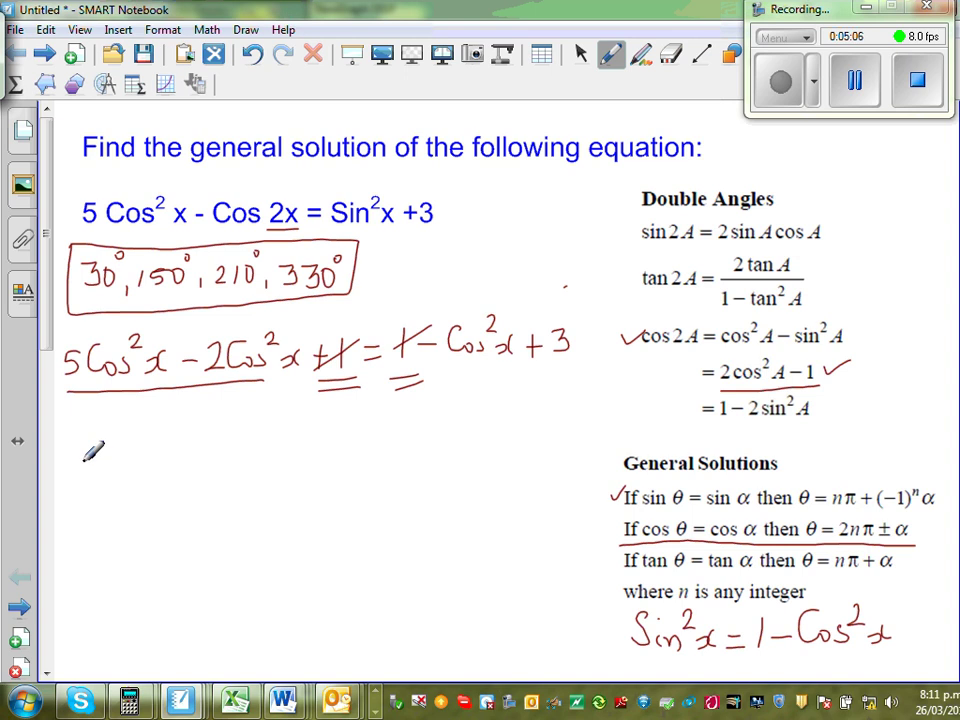
Handwrite 3Cos²x = −Cos²x + 3, then 4Cos²x = 3 underneath.
mouse_move(92, 442)
left_mouse_down()
mouse_move(103, 459)
mouse_move(93, 472)
left_mouse_up()
mouse_move(140, 445)
left_mouse_down()
mouse_move(140, 472)
mouse_move(149, 460)
mouse_move(163, 470)
mouse_move(187, 441)
mouse_move(210, 471)
mouse_move(192, 472)
mouse_move(256, 457)
mouse_move(258, 468)
mouse_move(308, 456)
mouse_move(338, 467)
mouse_move(352, 451)
mouse_move(360, 462)
mouse_move(382, 449)
mouse_move(400, 467)
mouse_move(452, 454)
mouse_move(441, 465)
mouse_move(488, 446)
mouse_move(476, 460)
left_mouse_up()
mouse_move(97, 540)
left_mouse_down()
mouse_move(140, 566)
mouse_move(160, 549)
mouse_move(176, 565)
left_mouse_up()
left_click_drag(198, 512, 240, 557)
left_click_drag(255, 536, 243, 558)
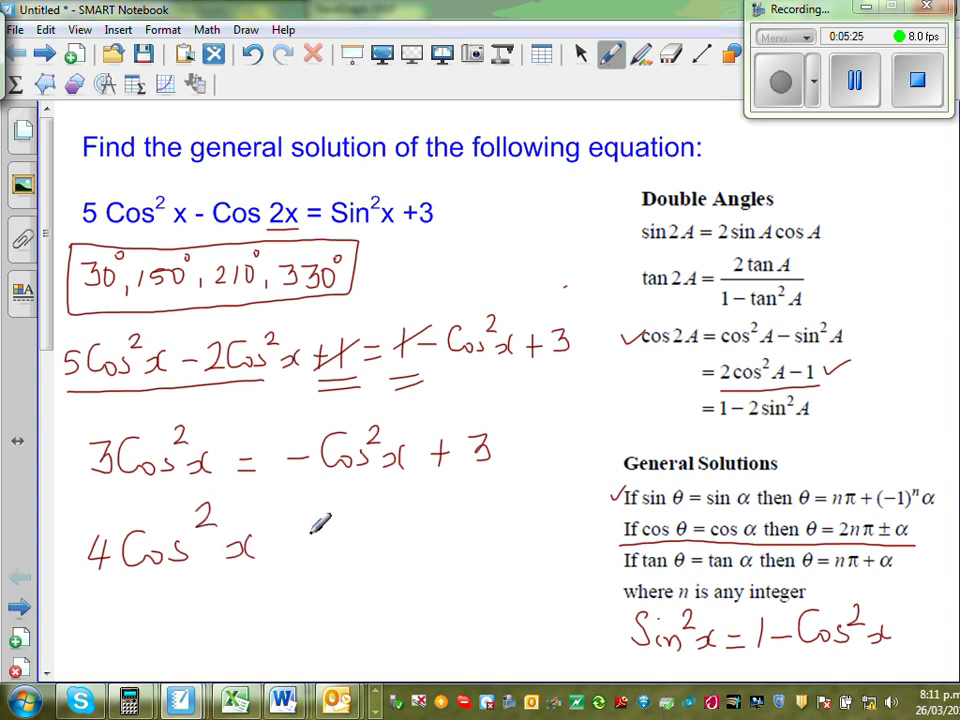
left_click_drag(300, 538, 330, 537)
mouse_move(300, 553)
left_mouse_down()
mouse_move(383, 516)
mouse_move(366, 545)
left_mouse_up()
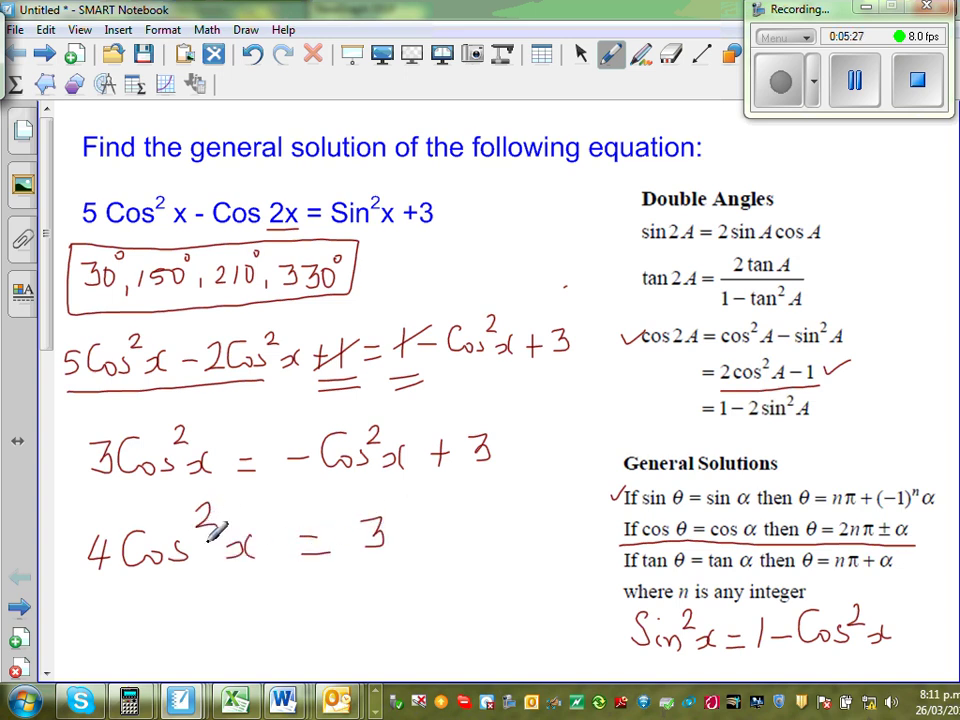
scroll(47, 352, "down", 1)
Write Cos²x = 3/4, then Cos x = ±√3/2 on the line below.
mouse_move(47, 352)
left_mouse_down()
mouse_move(41, 409)
mouse_move(131, 445)
mouse_move(163, 447)
mouse_move(180, 421)
mouse_move(221, 439)
mouse_move(225, 423)
mouse_move(292, 433)
mouse_move(277, 441)
mouse_move(306, 436)
mouse_move(347, 408)
mouse_move(349, 421)
mouse_move(334, 428)
mouse_move(356, 436)
mouse_move(342, 447)
mouse_move(347, 478)
left_mouse_up()
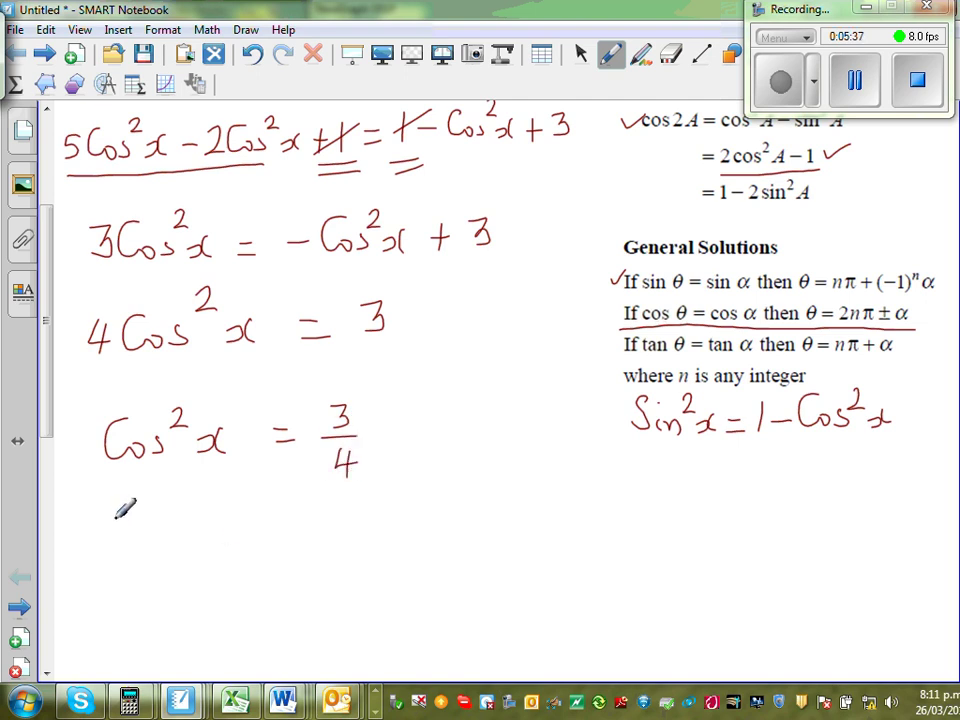
mouse_move(127, 548)
left_mouse_down()
mouse_move(140, 578)
mouse_move(158, 564)
mouse_move(153, 572)
mouse_move(262, 553)
left_mouse_up()
mouse_move(243, 570)
left_mouse_down()
mouse_move(303, 545)
mouse_move(292, 560)
mouse_move(307, 570)
mouse_move(334, 524)
mouse_move(378, 516)
mouse_move(348, 558)
mouse_move(386, 573)
left_mouse_up()
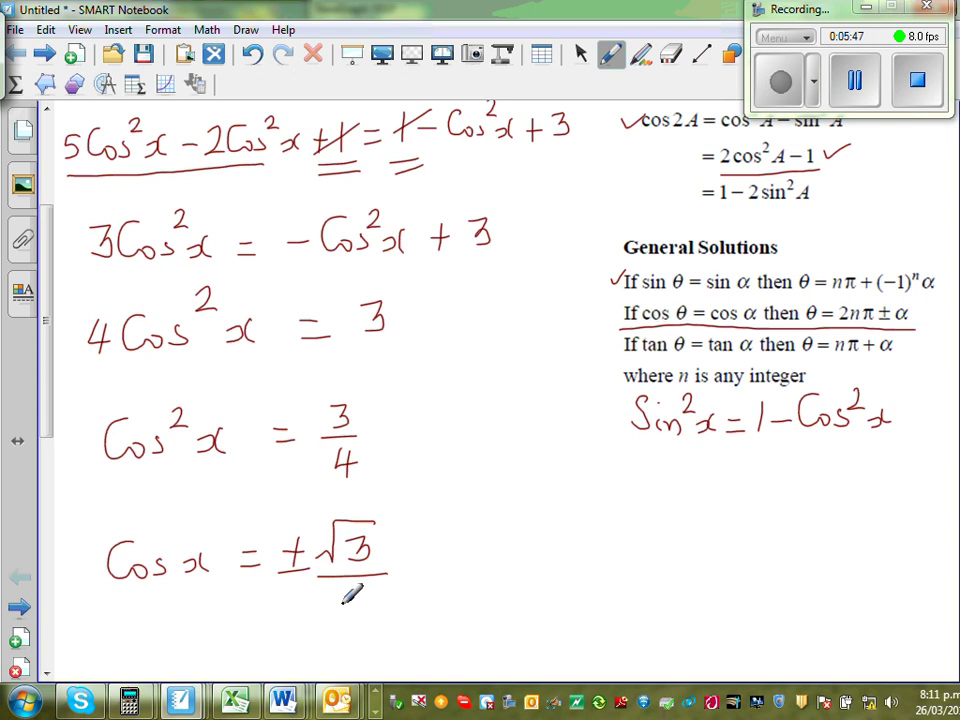
left_click_drag(340, 602, 370, 621)
left_click_drag(50, 357, 50, 451)
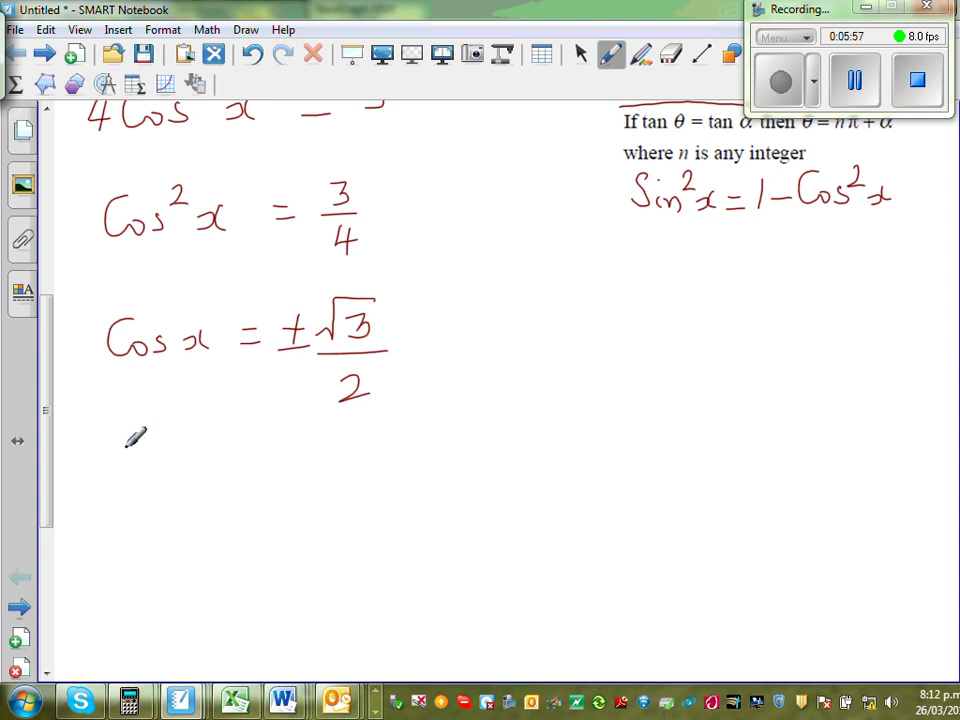
Write Cos x = √3/2 and, to its right, Cos x = −√3/2.
mouse_move(130, 449)
left_mouse_down()
mouse_move(152, 473)
mouse_move(153, 484)
mouse_move(194, 475)
mouse_move(205, 462)
mouse_move(221, 477)
mouse_move(236, 463)
mouse_move(247, 470)
mouse_move(241, 480)
mouse_move(287, 471)
mouse_move(293, 423)
mouse_move(312, 441)
mouse_move(300, 450)
mouse_move(318, 471)
mouse_move(281, 489)
mouse_move(326, 519)
left_mouse_up()
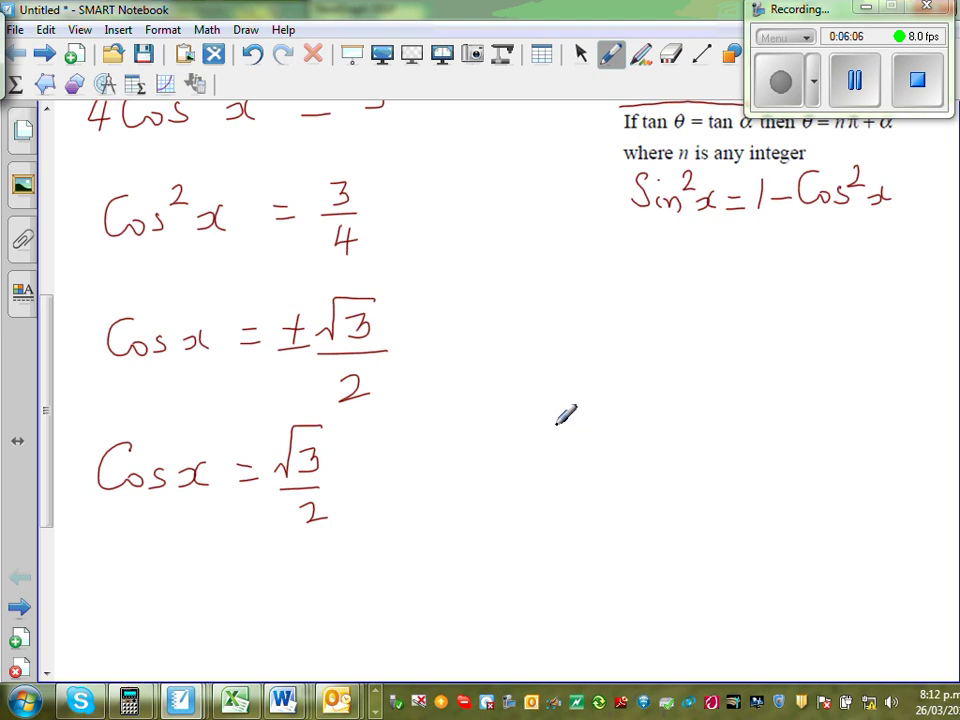
left_click_drag(563, 426, 547, 456)
mouse_move(580, 442)
left_mouse_down()
mouse_move(592, 456)
mouse_move(628, 448)
mouse_move(618, 457)
mouse_move(687, 440)
left_mouse_up()
mouse_move(670, 452)
left_mouse_down()
mouse_move(738, 433)
mouse_move(751, 446)
mouse_move(756, 400)
mouse_move(777, 439)
mouse_move(768, 459)
mouse_move(788, 456)
mouse_move(792, 490)
left_mouse_up()
left_click_drag(47, 366, 47, 424)
Draw arrowed vertical and horizontal axes, moving the x-axis up to cross the vertical axis midway.
left_click(701, 55)
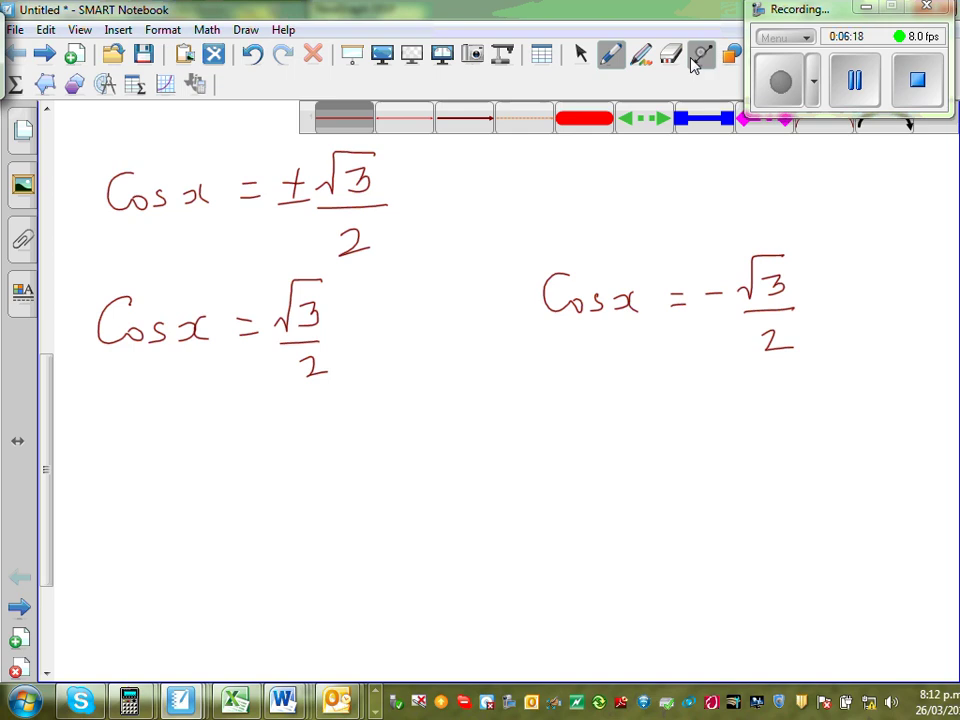
left_click(466, 120)
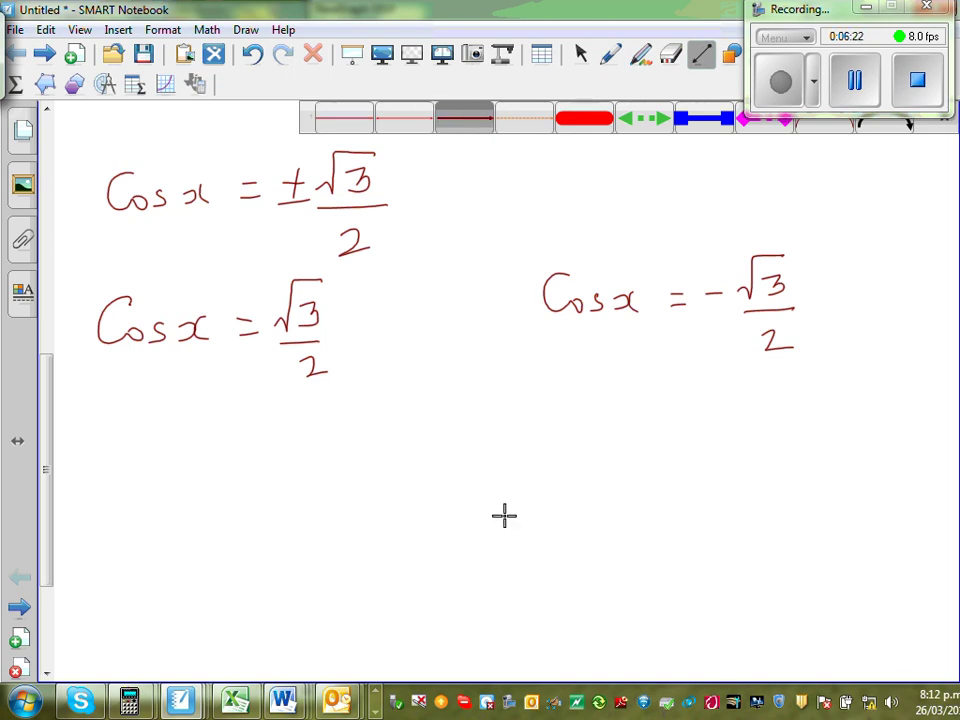
mouse_move(477, 613)
left_mouse_down()
mouse_move(477, 345)
mouse_move(485, 345)
left_mouse_up()
left_click_drag(390, 572, 755, 561)
left_click(581, 54)
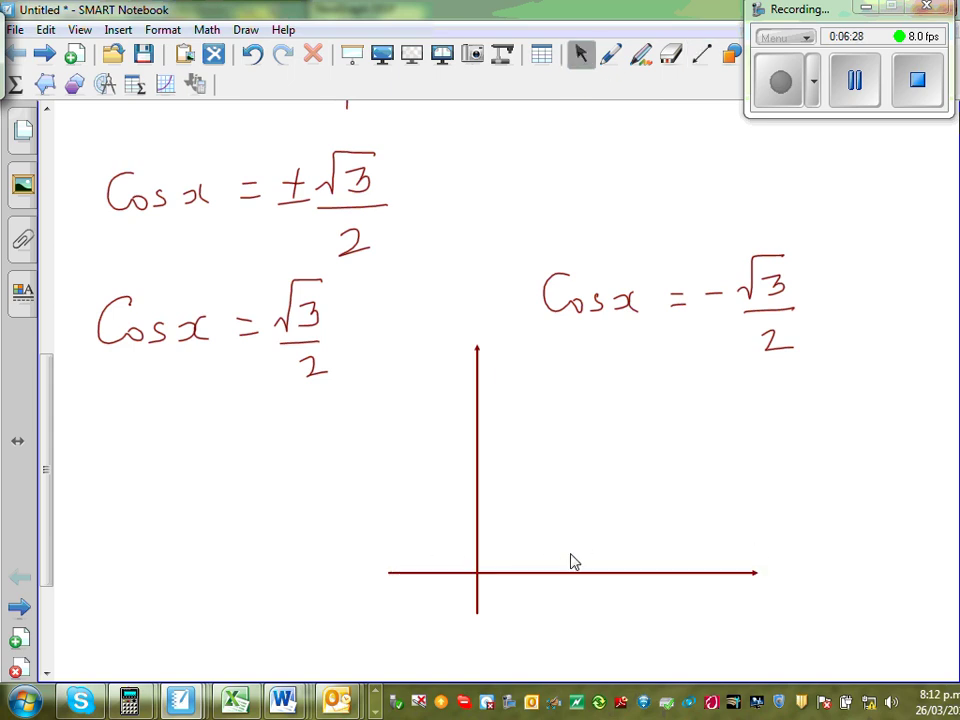
left_click_drag(569, 569, 566, 483)
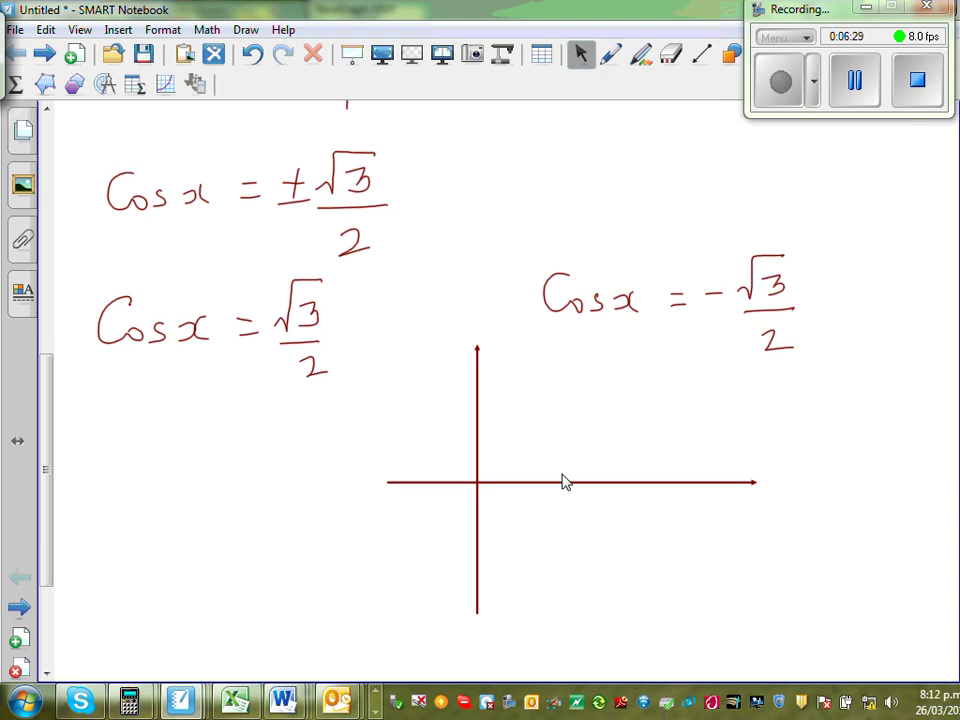
Draw two dashed orange guide lines, one above and one below the x-axis.
left_click(699, 55)
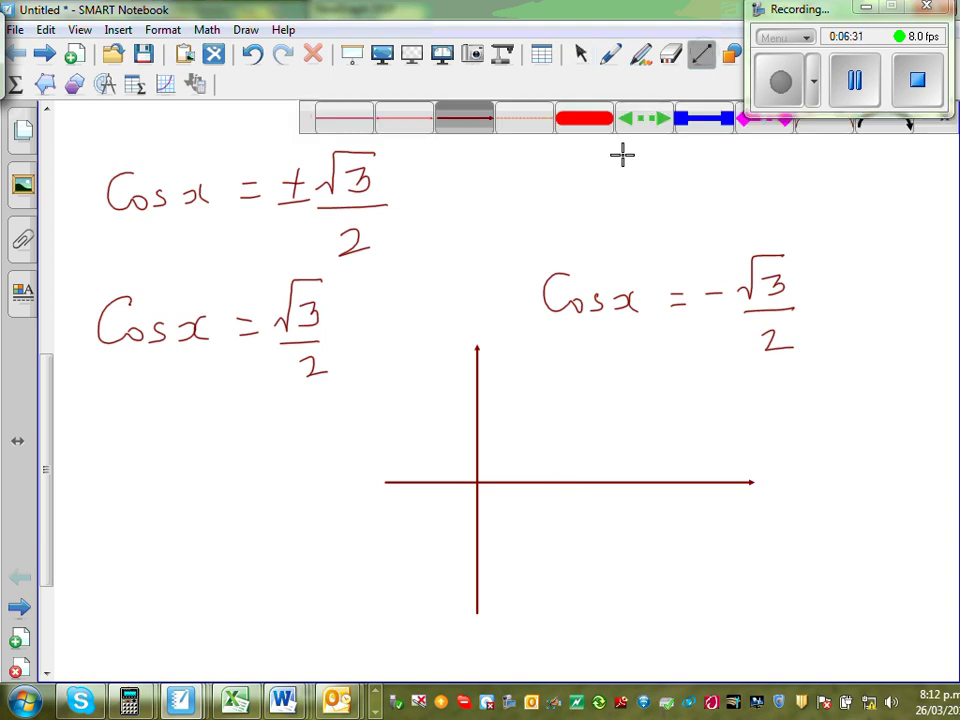
left_click(521, 120)
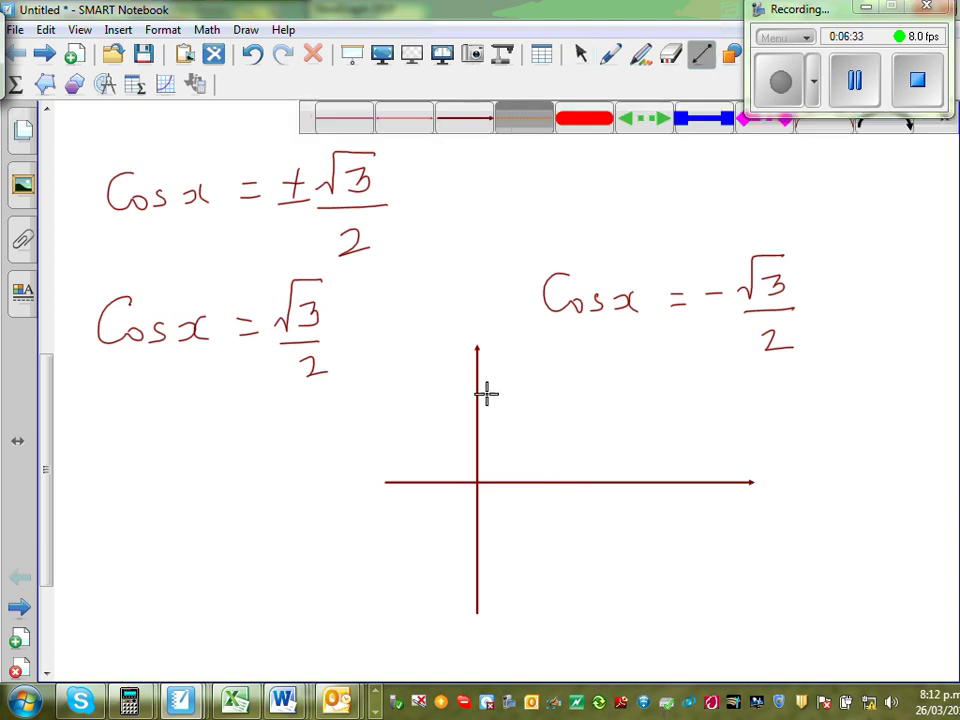
left_click_drag(477, 404, 735, 400)
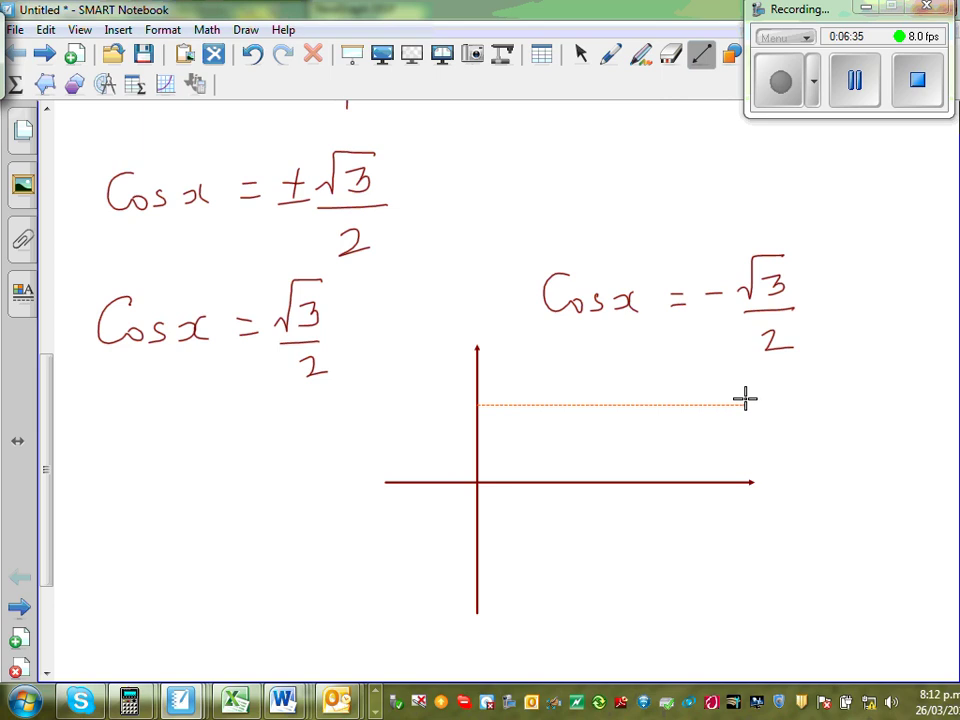
left_click_drag(477, 575, 753, 575)
In blue ink, label the dashed lines 1 and −1 and tick the x-axis up to 360.
left_click(611, 56)
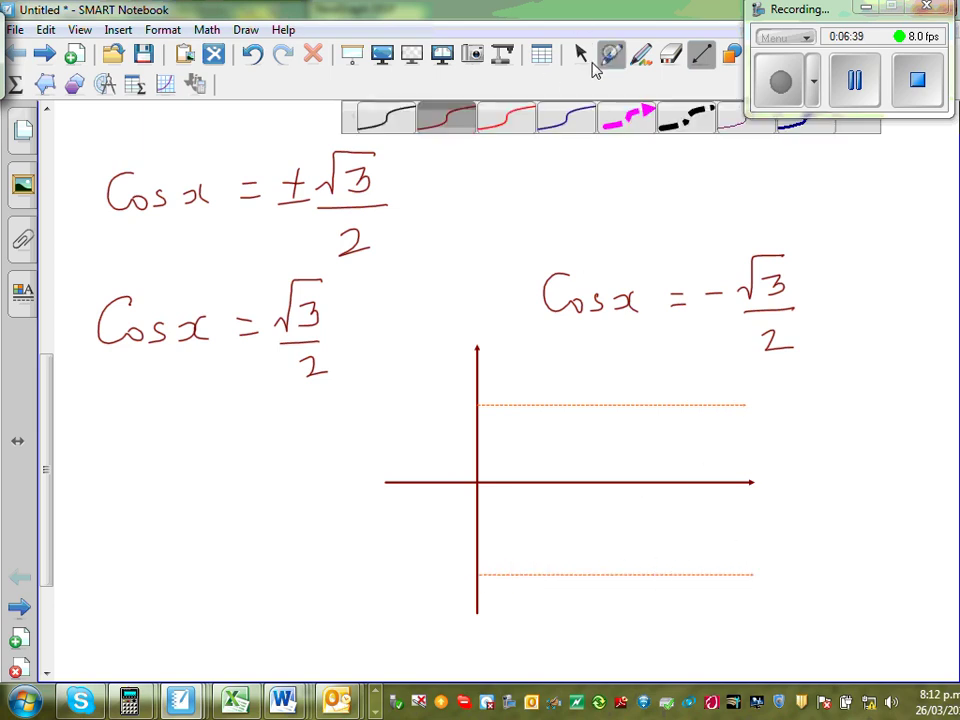
left_click(543, 120)
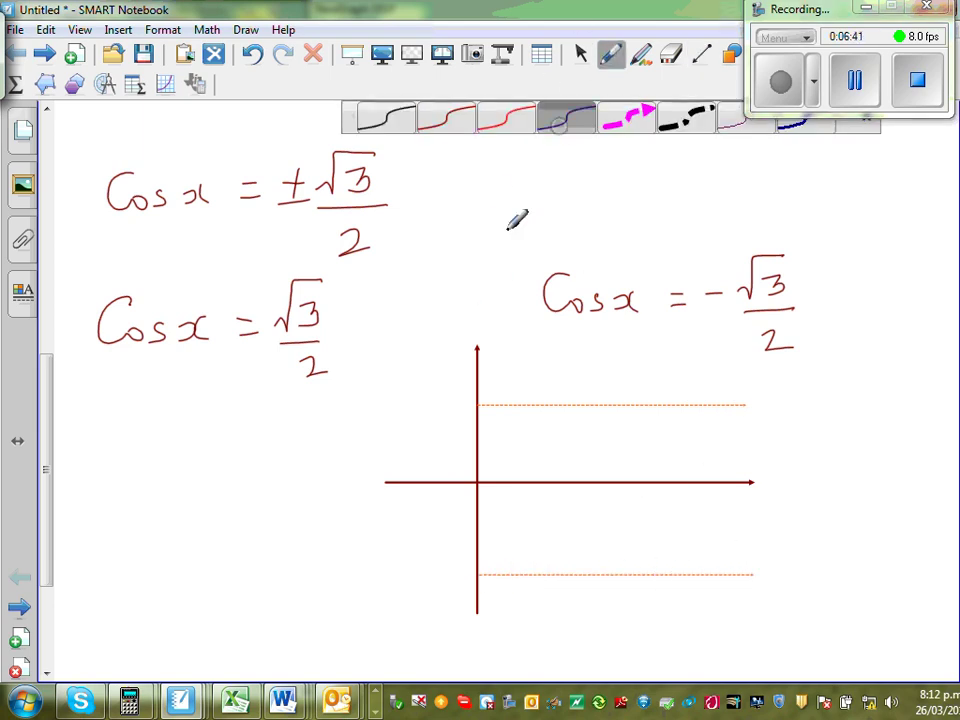
left_click(480, 403)
left_click_drag(461, 388, 460, 401)
left_click_drag(458, 569, 457, 584)
left_click_drag(537, 477, 535, 489)
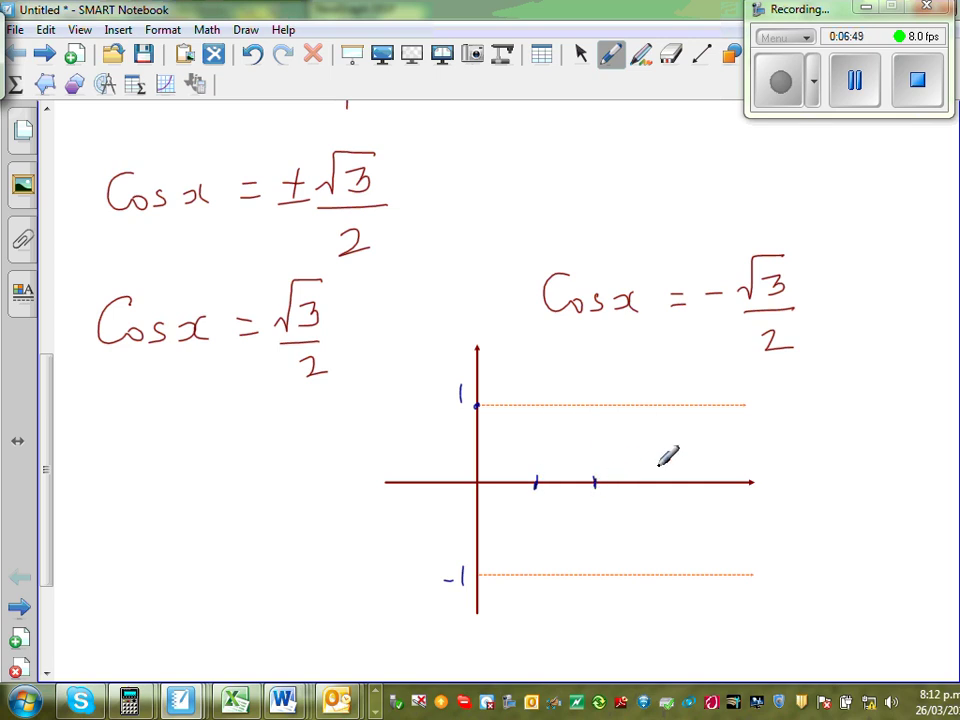
mouse_move(711, 476)
left_mouse_down()
mouse_move(722, 520)
mouse_move(761, 507)
left_mouse_up()
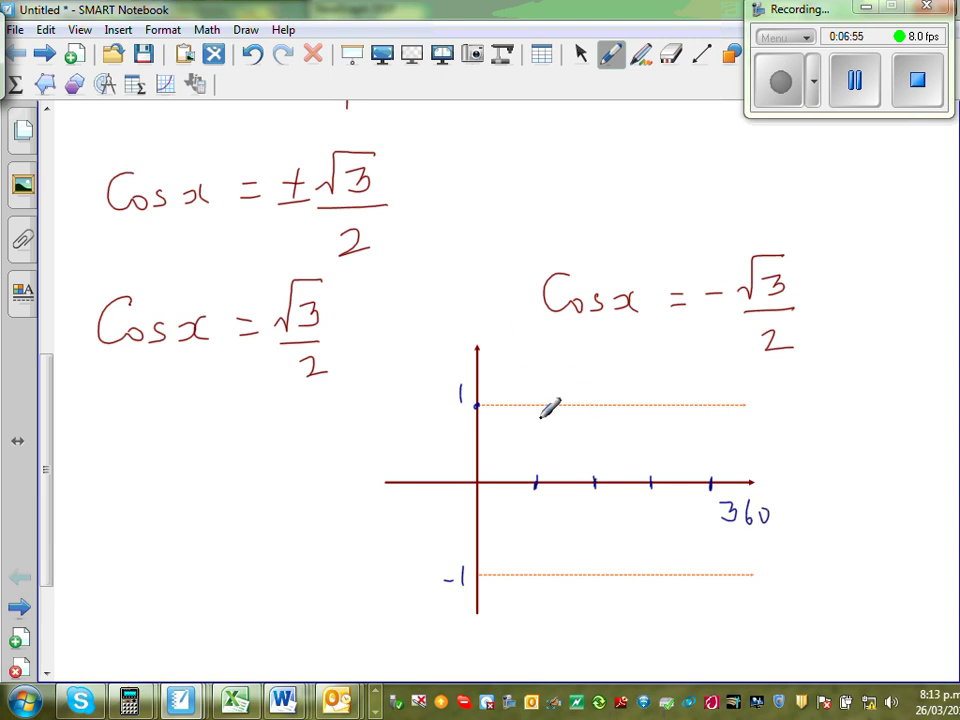
In red ink, dot the cosine's maximum at 360 on the top line.
left_click(614, 58)
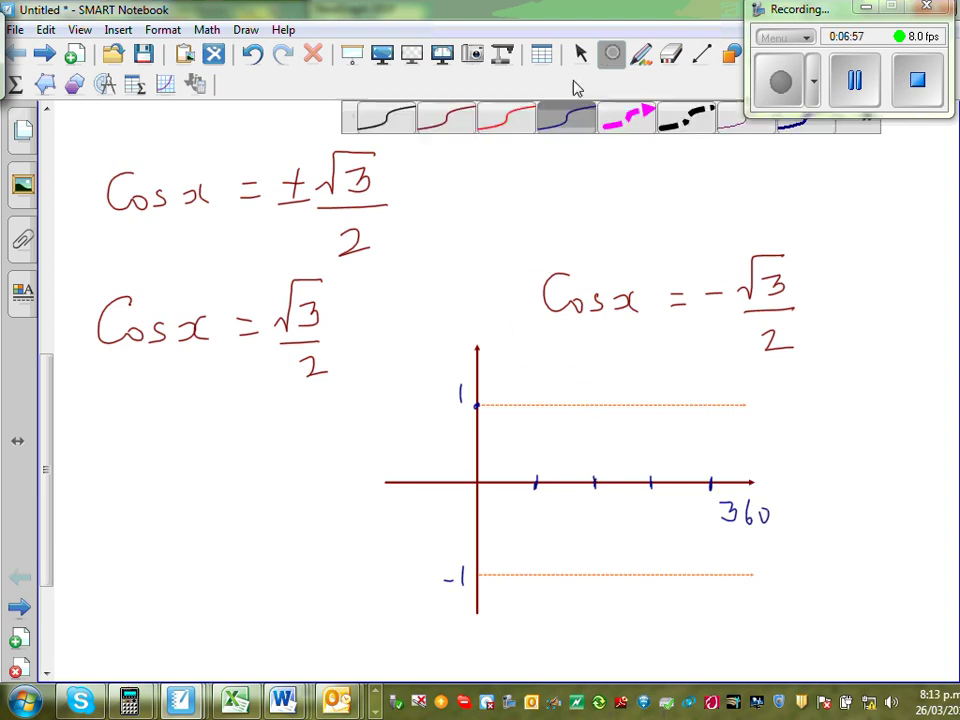
left_click(479, 403)
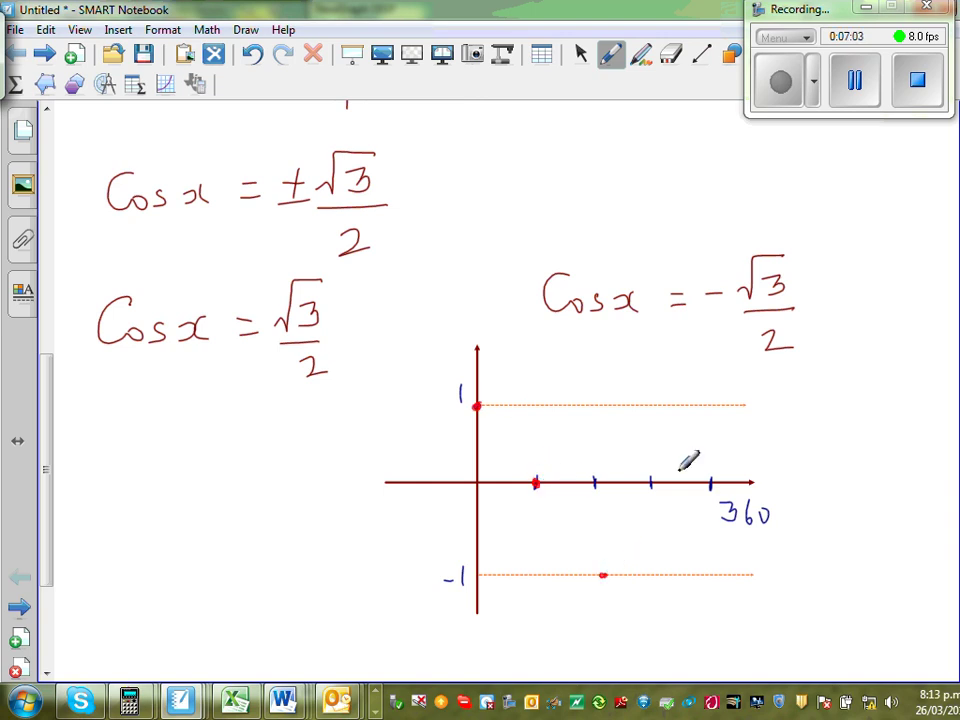
left_click(709, 405)
left_click(609, 53)
left_click(387, 122)
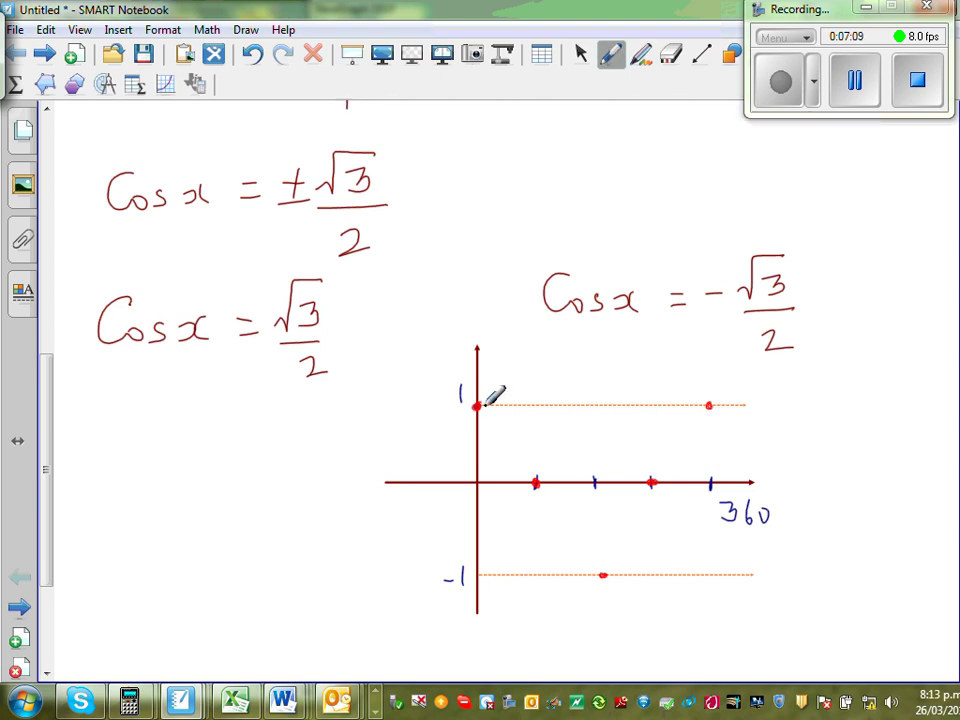